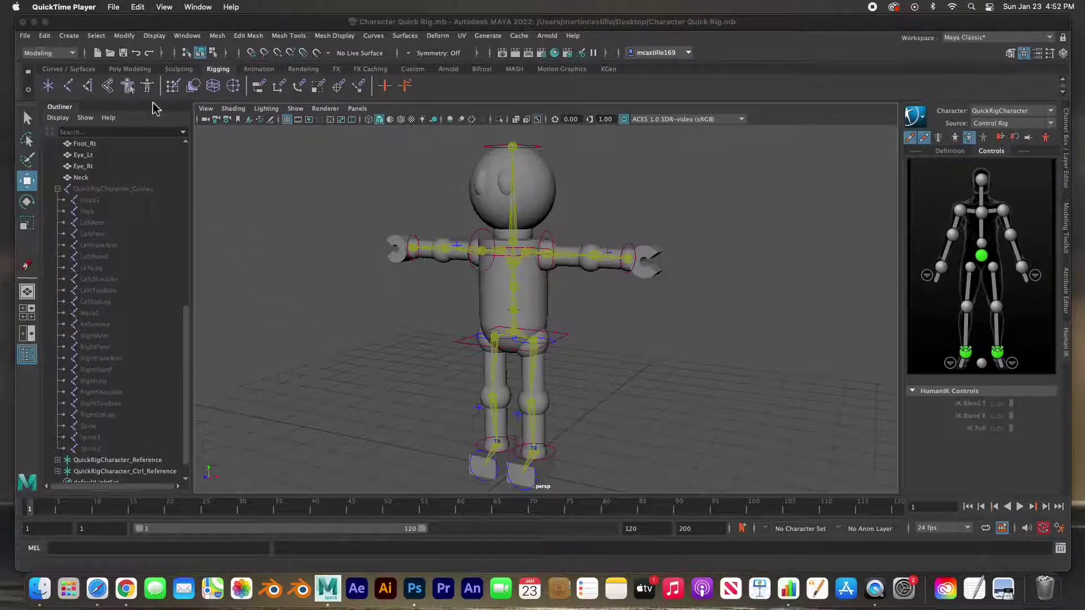
# Open the Quick Rig window for QuickRigCharacter from the Rigging shelf
pyautogui.click(128, 86)
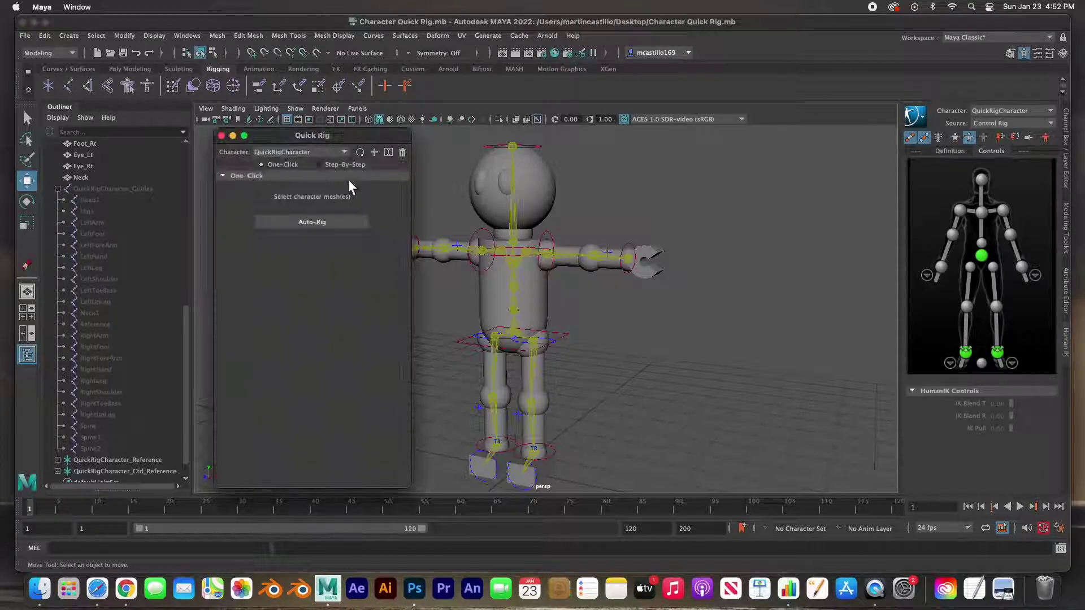
# Close Quick Rig, lower the hips effector to bend the legs, then undo
pyautogui.click(222, 136)
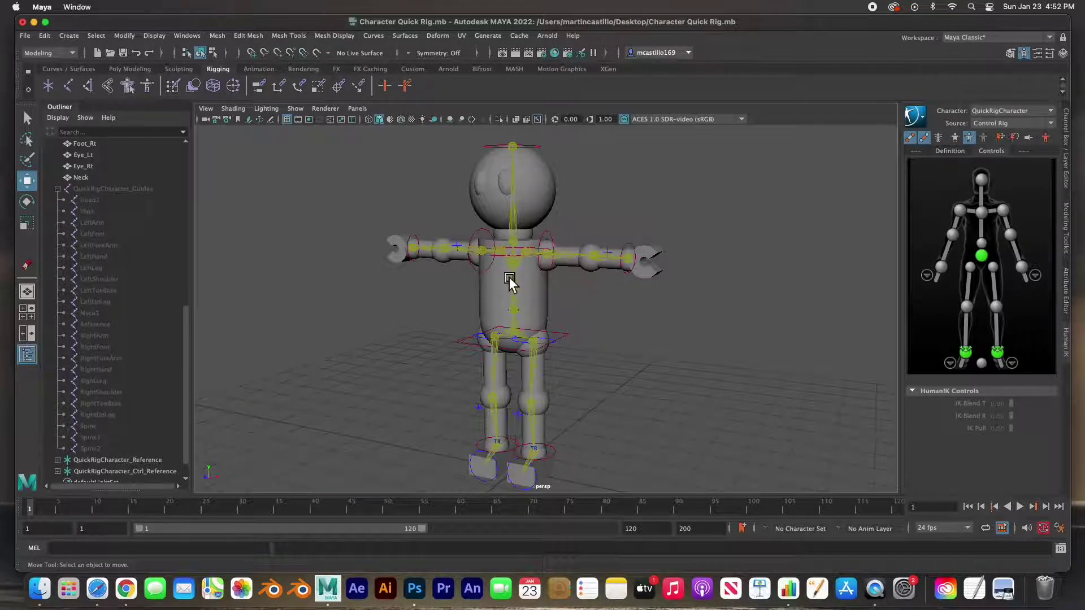
pyautogui.click(567, 341)
pyautogui.moveTo(520, 342); pyautogui.dragTo(524, 382)
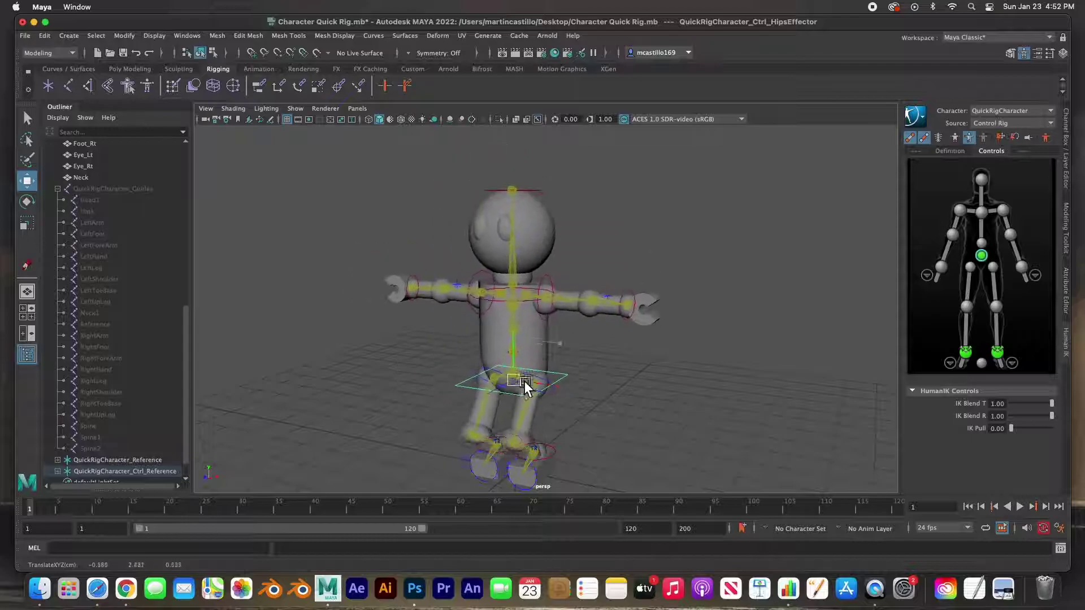
pyautogui.press('z')
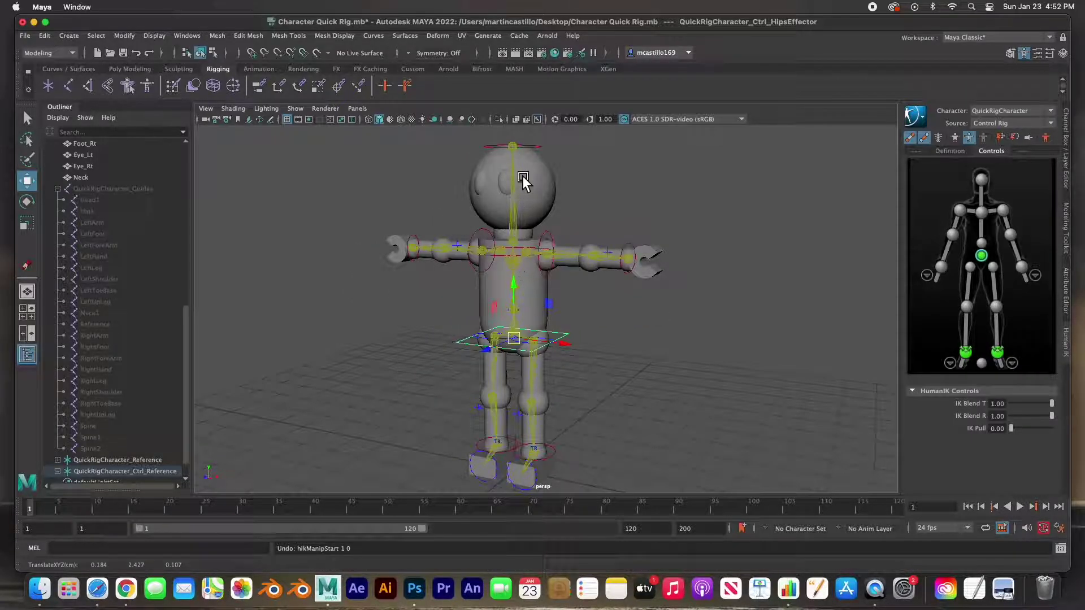
# Tilt the head effector down and left as a test, then undo it
pyautogui.click(504, 153)
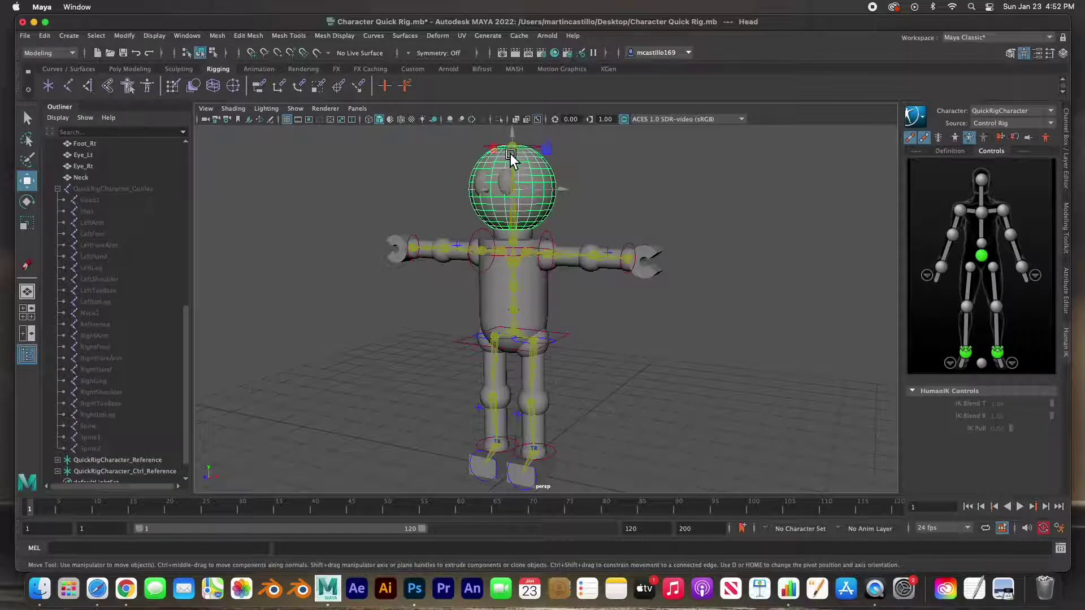
pyautogui.click(581, 154)
pyautogui.click(539, 147)
pyautogui.moveTo(539, 148); pyautogui.dragTo(506, 236)
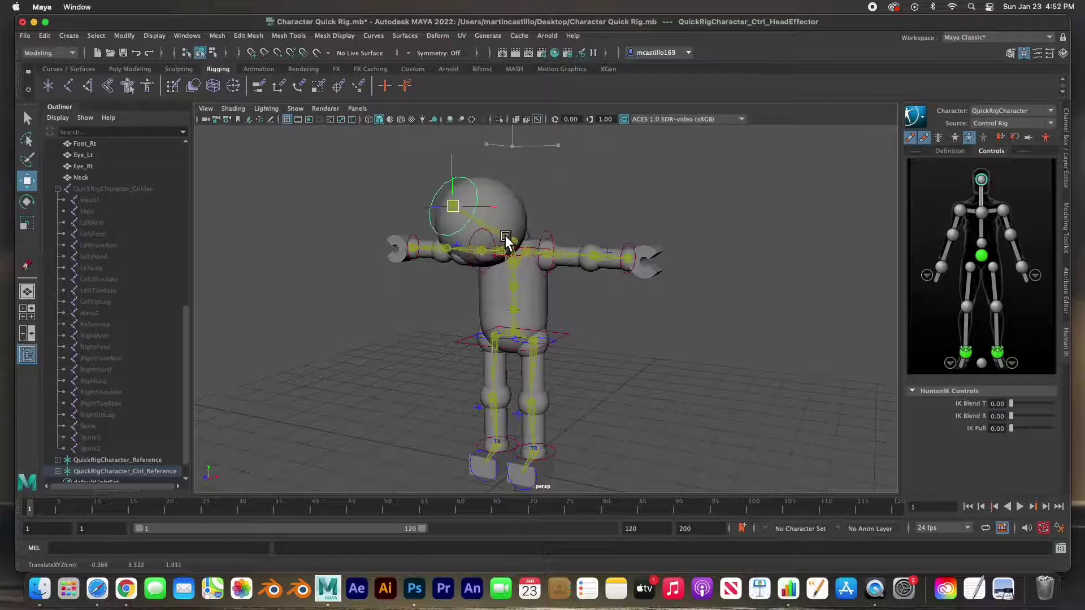
pyautogui.press('super+z')
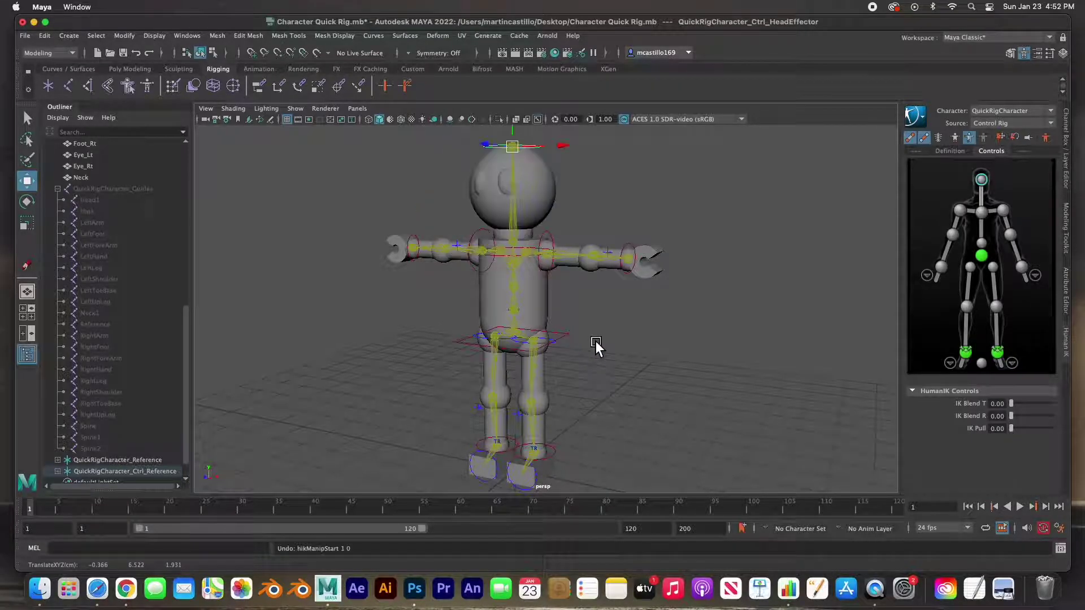
# Lower the body with the hips effector, inspect from the side, then undo back to T-pose
pyautogui.click(566, 338)
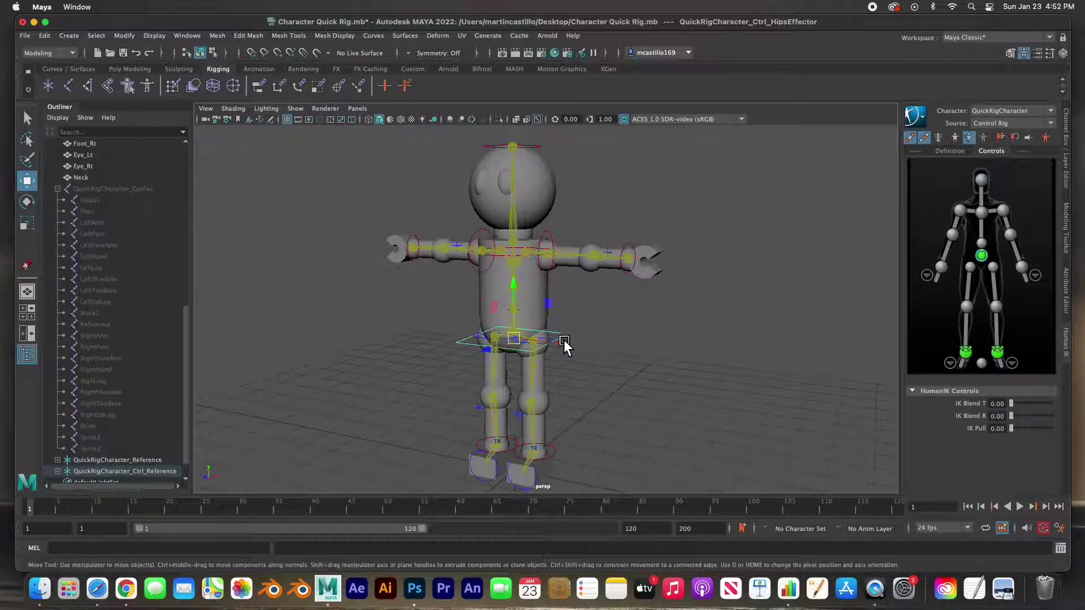
pyautogui.moveTo(520, 342); pyautogui.dragTo(501, 384)
pyautogui.keyDown('alt'); pyautogui.moveTo(544, 447); pyautogui.dragTo(521, 433); pyautogui.keyUp('alt')
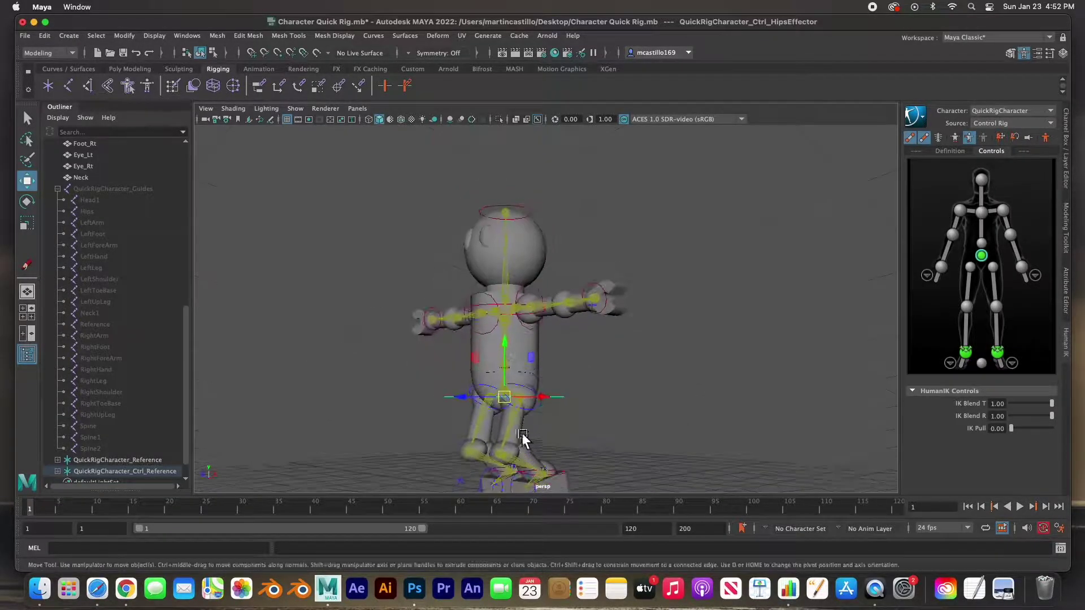
pyautogui.press('super+z')
pyautogui.press('super+z')
pyautogui.keyDown('alt'); pyautogui.moveTo(523, 395); pyautogui.dragTo(559, 406); pyautogui.keyUp('alt')
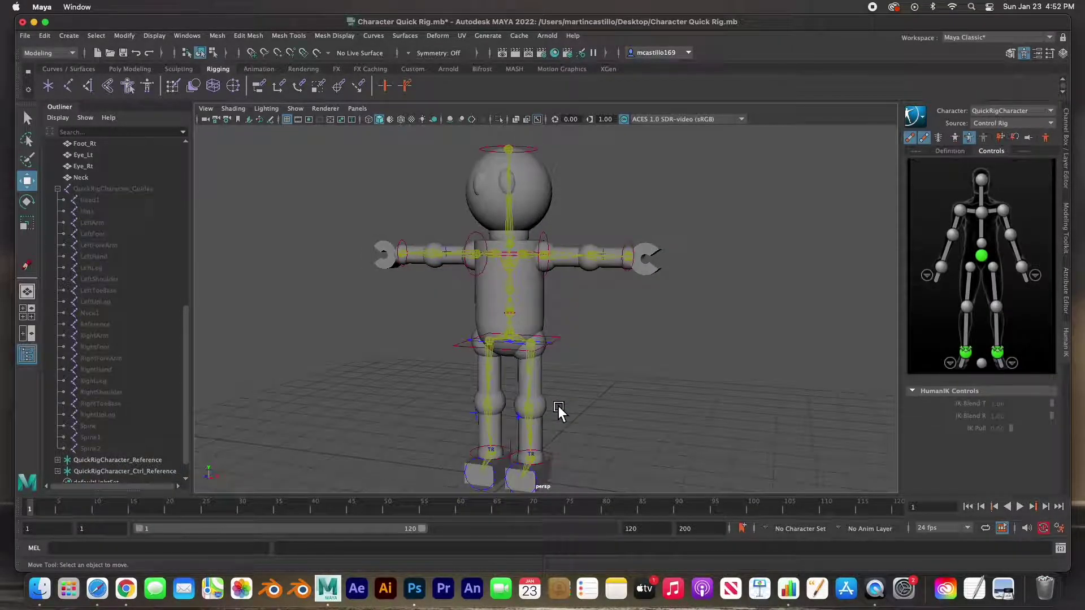
pyautogui.scroll(10, 137, 253)
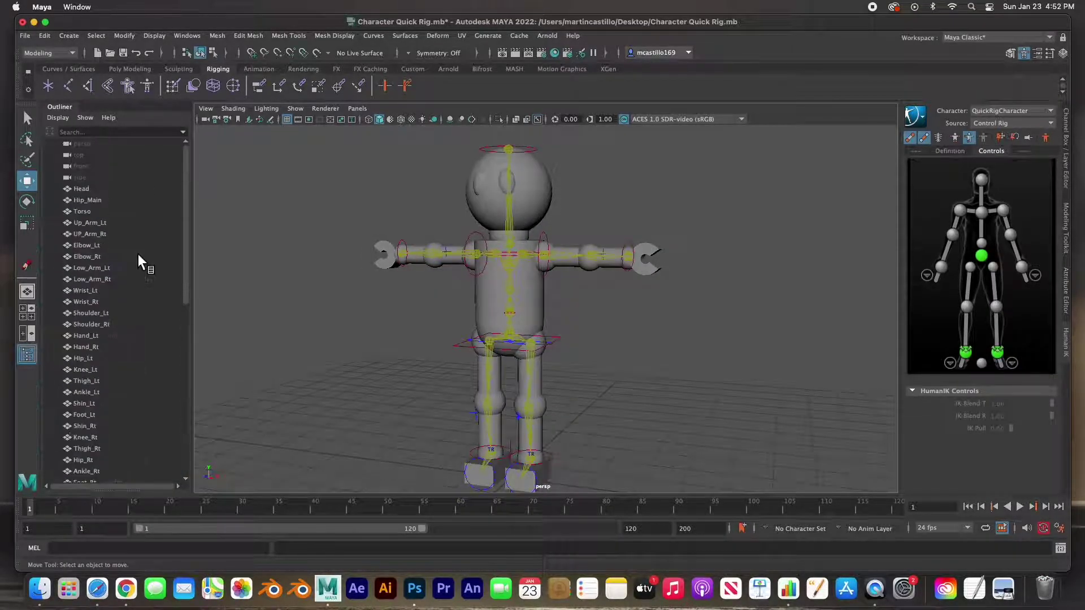
pyautogui.click(487, 201)
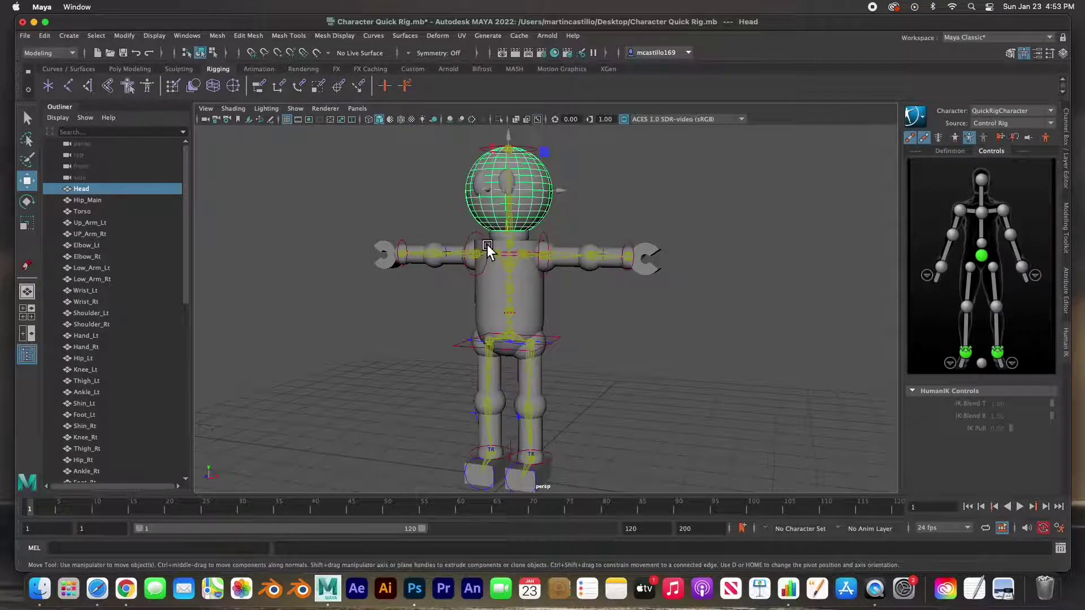
pyautogui.click(443, 232)
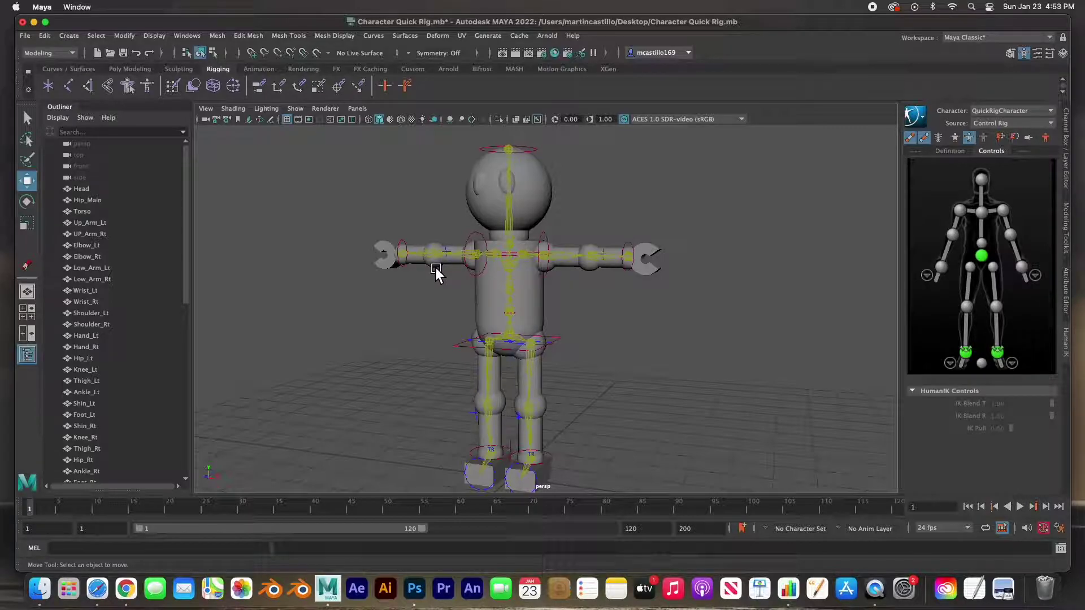
pyautogui.click(436, 268)
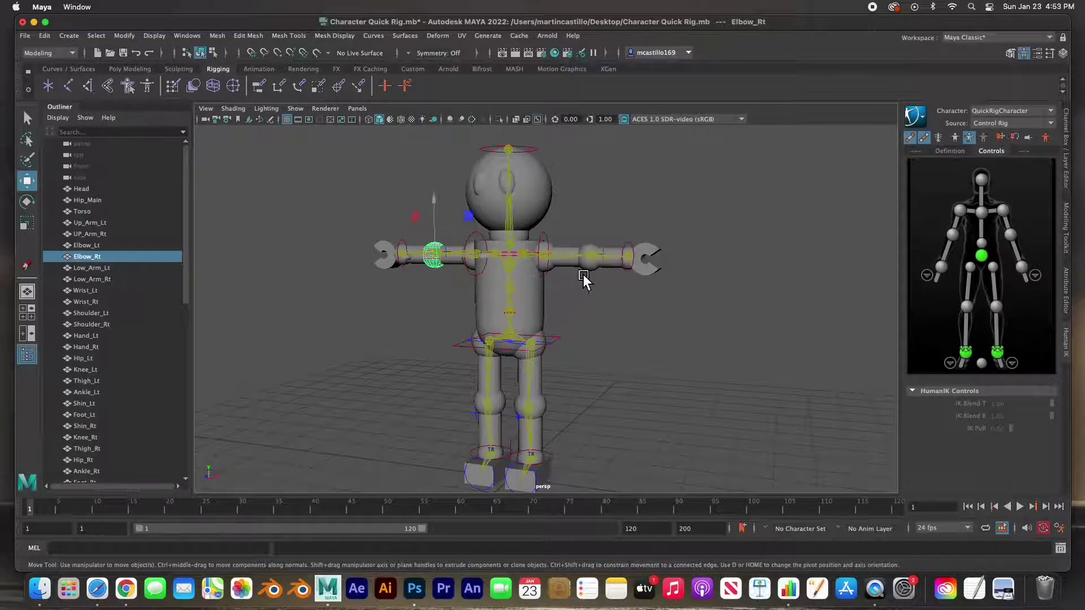
pyautogui.click(544, 290)
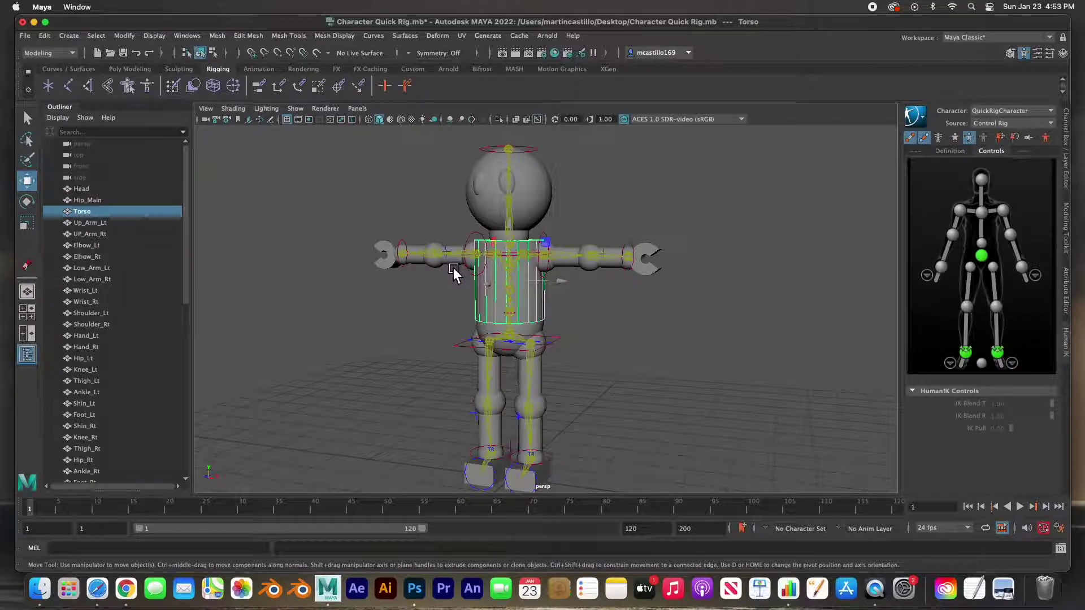
pyautogui.scroll(2, 586, 316)
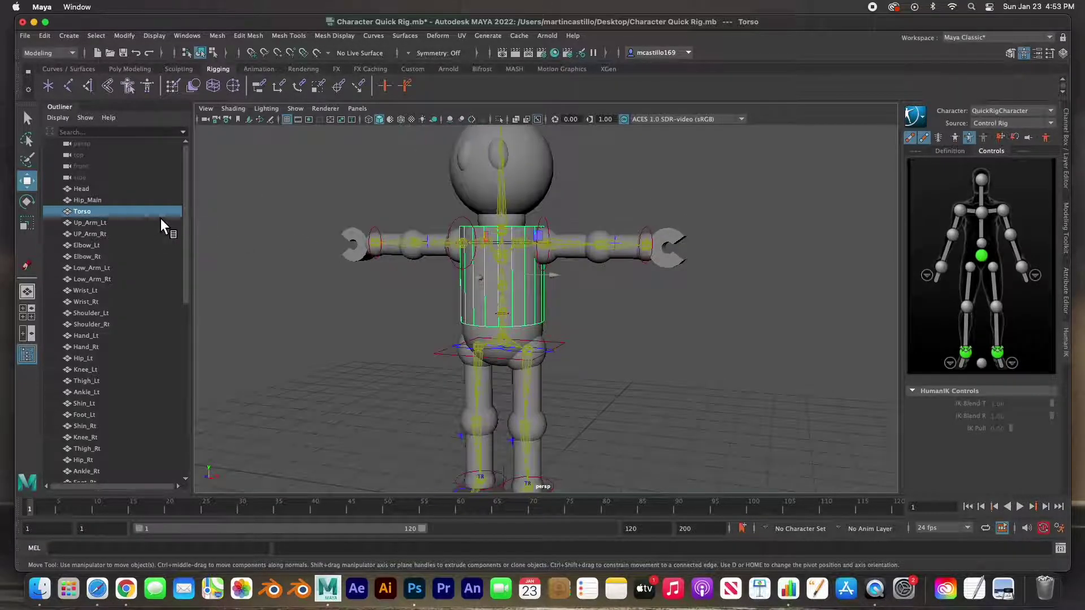
pyautogui.click(93, 192)
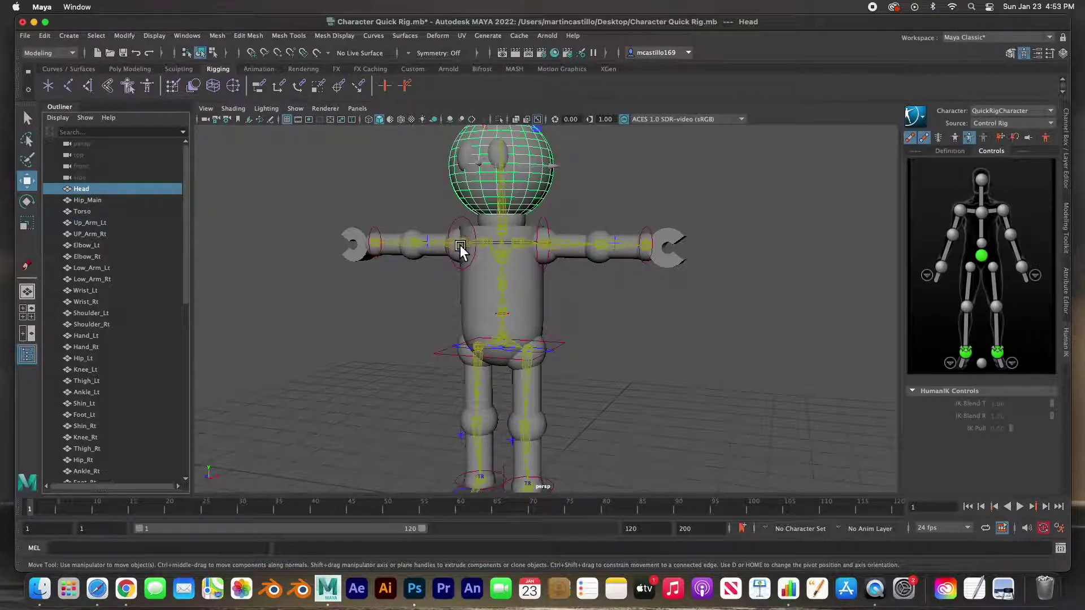
pyautogui.keyDown('alt'); pyautogui.moveTo(461, 240); pyautogui.dragTo(481, 295, button='middle'); pyautogui.keyUp('alt')
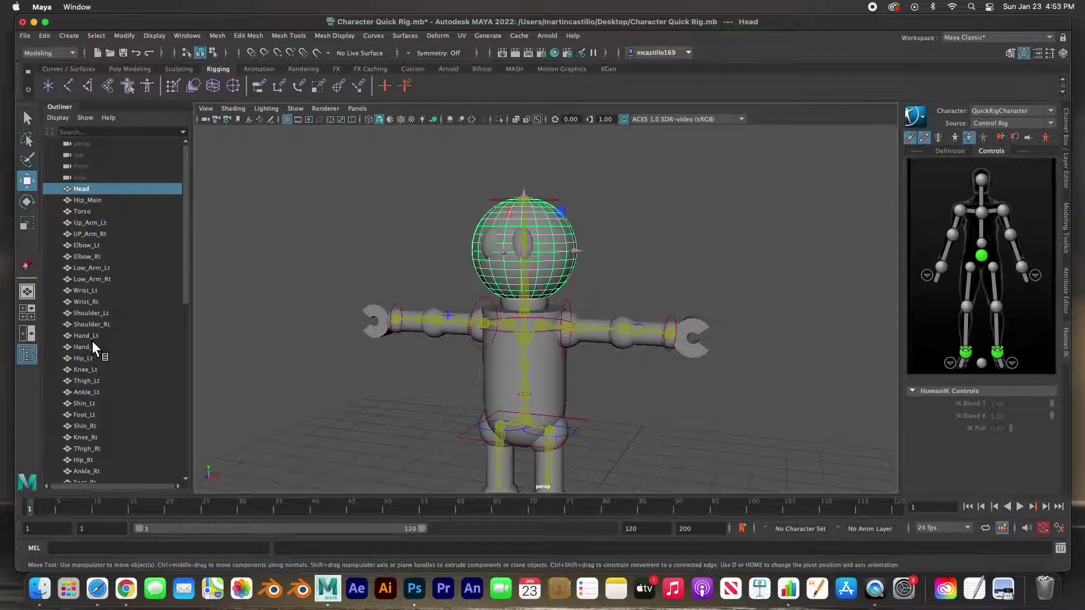
pyautogui.moveTo(83, 182); pyautogui.dragTo(95, 357)
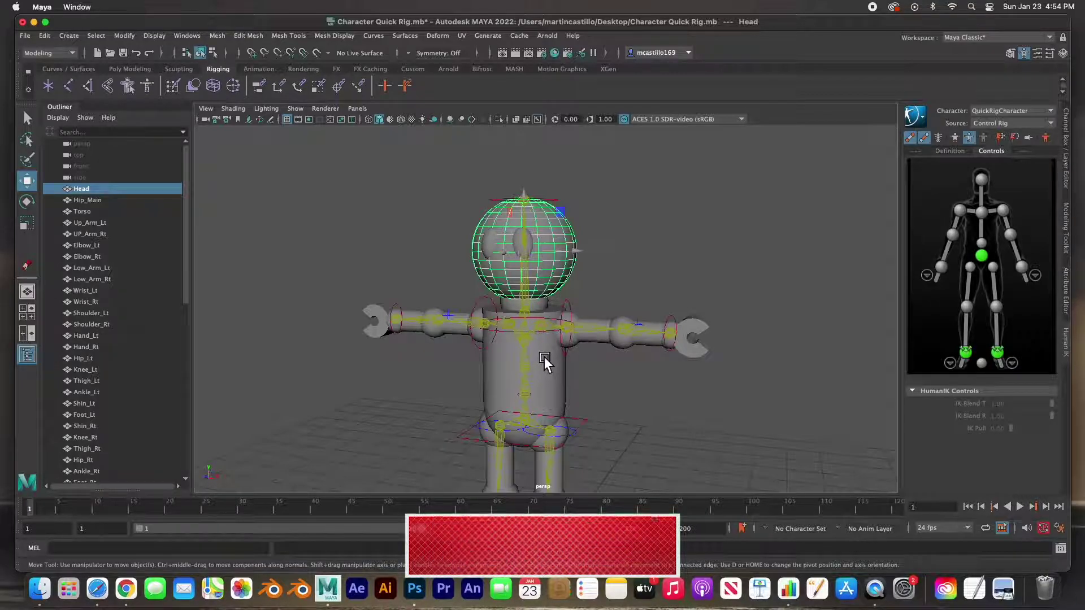
pyautogui.click(623, 295)
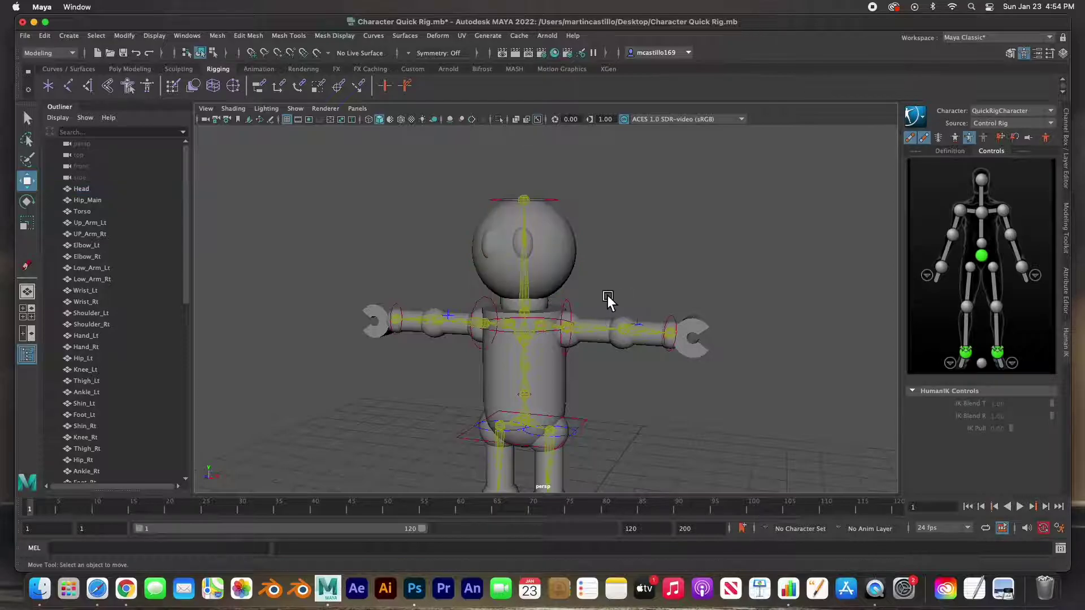
pyautogui.keyDown('alt'); pyautogui.moveTo(608, 296); pyautogui.dragTo(609, 317); pyautogui.keyUp('alt')
pyautogui.click(679, 323)
pyautogui.moveTo(672, 343); pyautogui.dragTo(611, 399)
pyautogui.hotkey('ctrl', 'z')
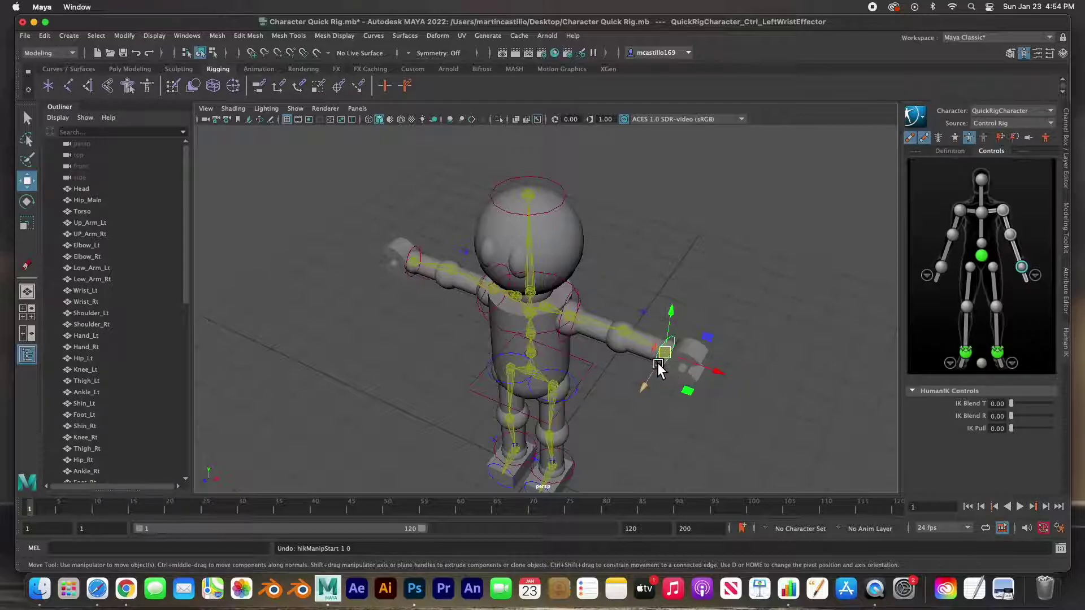
pyautogui.click(311, 326)
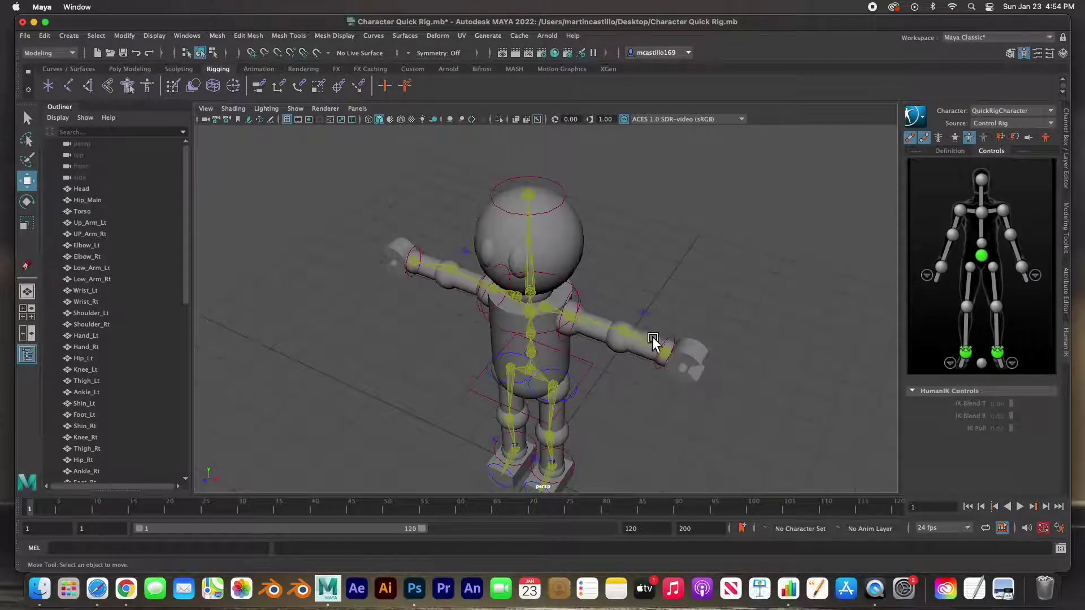
pyautogui.click(676, 337)
pyautogui.moveTo(685, 365); pyautogui.dragTo(579, 378)
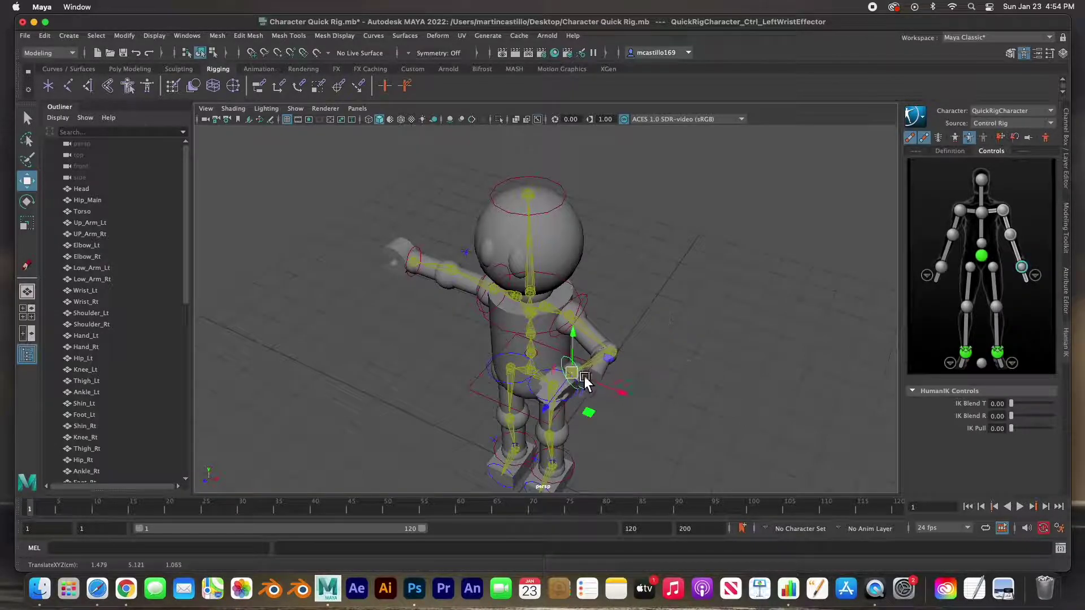
pyautogui.scroll(3, 616, 385)
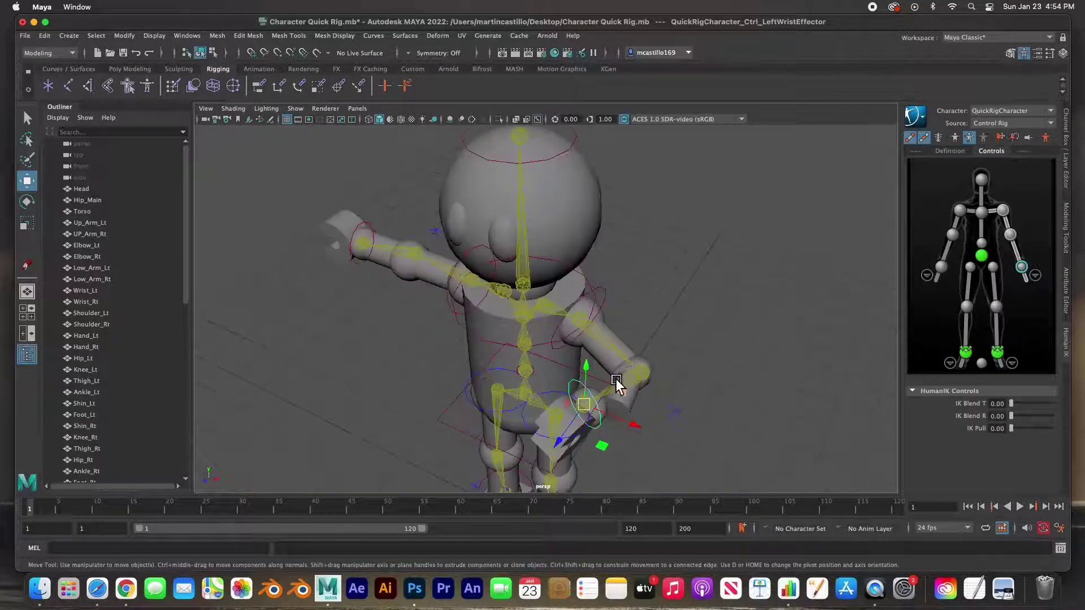
pyautogui.keyDown('alt'); pyautogui.moveTo(661, 395); pyautogui.dragTo(649, 371); pyautogui.keyUp('alt')
pyautogui.hotkey('ctrl', 'z')
pyautogui.hotkey('ctrl', 'z')
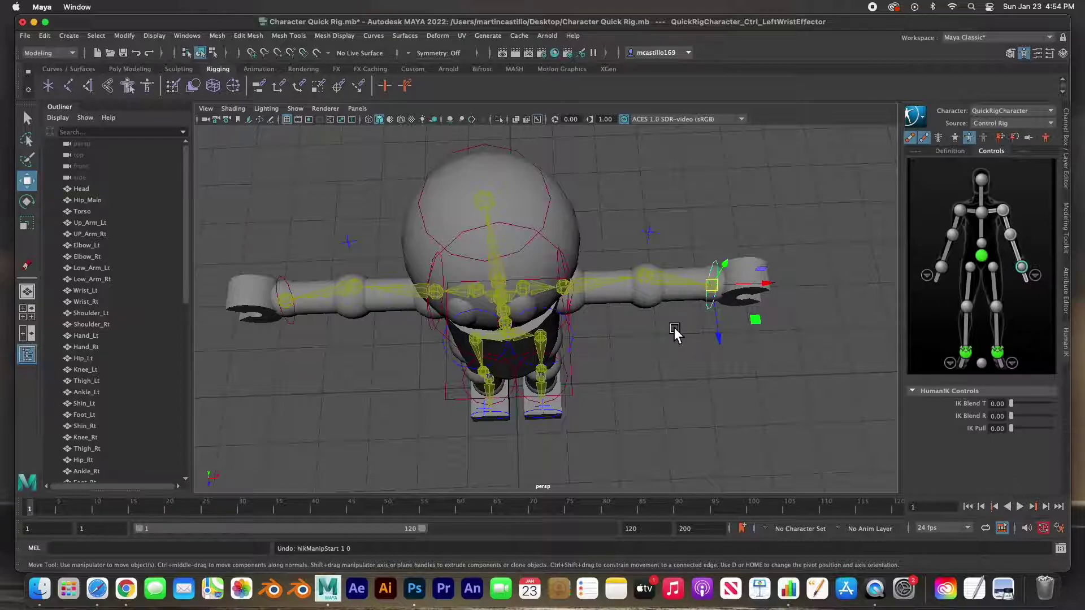
pyautogui.keyDown('alt'); pyautogui.moveTo(673, 328); pyautogui.dragTo(613, 316); pyautogui.keyUp('alt')
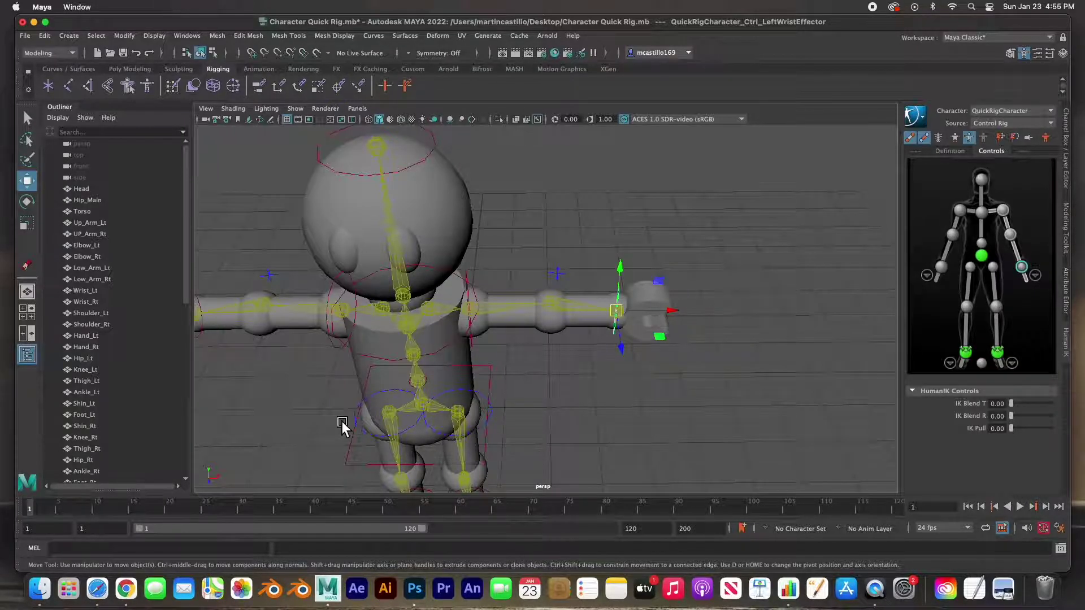
# Select the Hand_Lt mesh and open Paint Skin Weights, moving its tool settings to the right
pyautogui.click(580, 381)
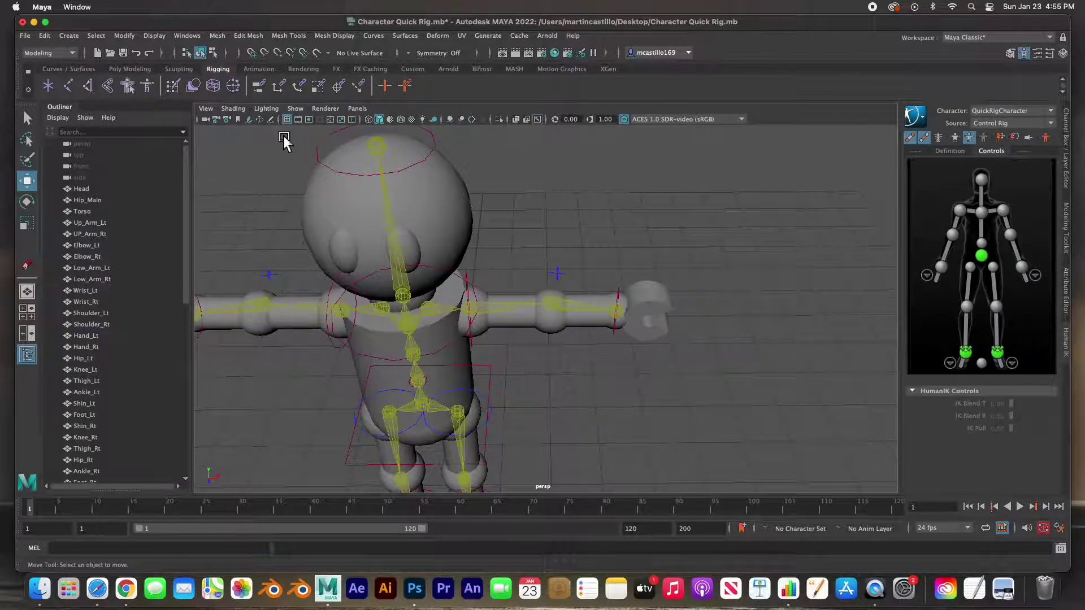
pyautogui.click(658, 304)
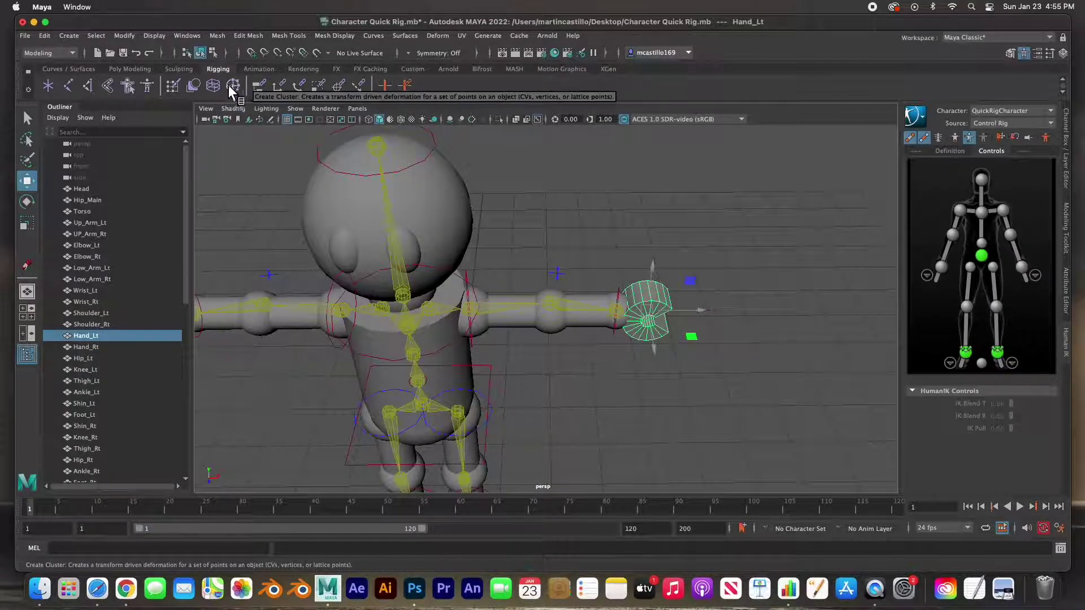
pyautogui.click(173, 86)
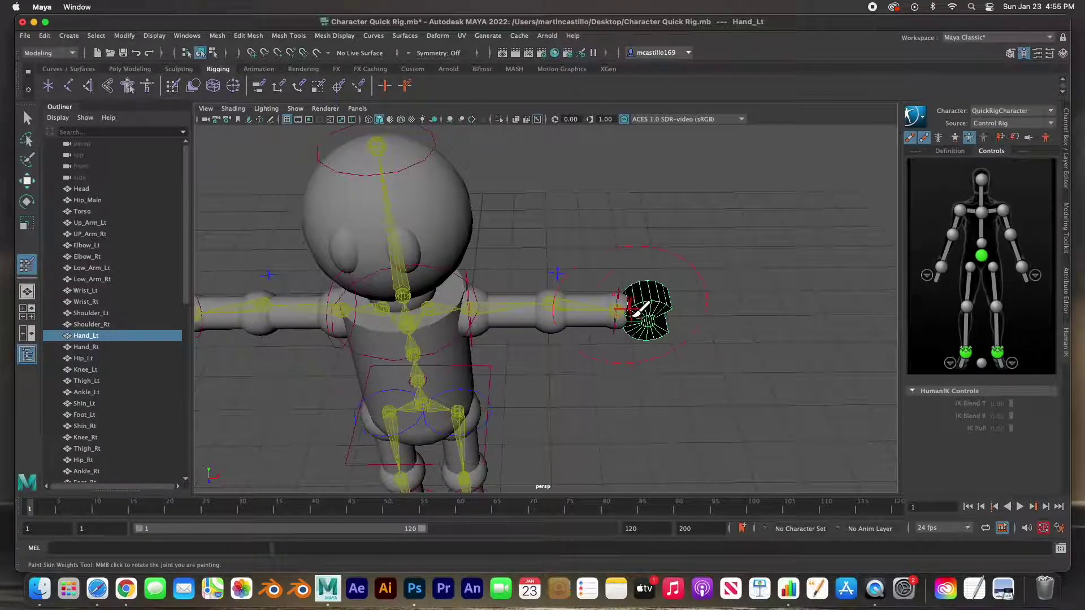
pyautogui.click(1050, 59)
pyautogui.moveTo(745, 73); pyautogui.dragTo(860, 73)
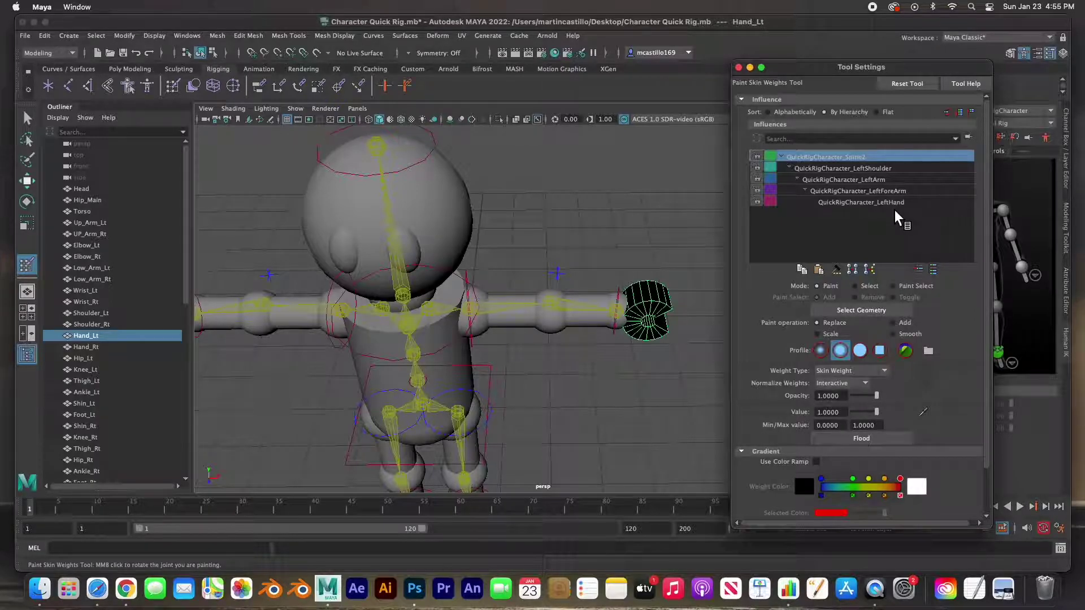
# Flood the Hand_Lt mesh with value 1 on the LeftHand influence
pyautogui.click(26, 117)
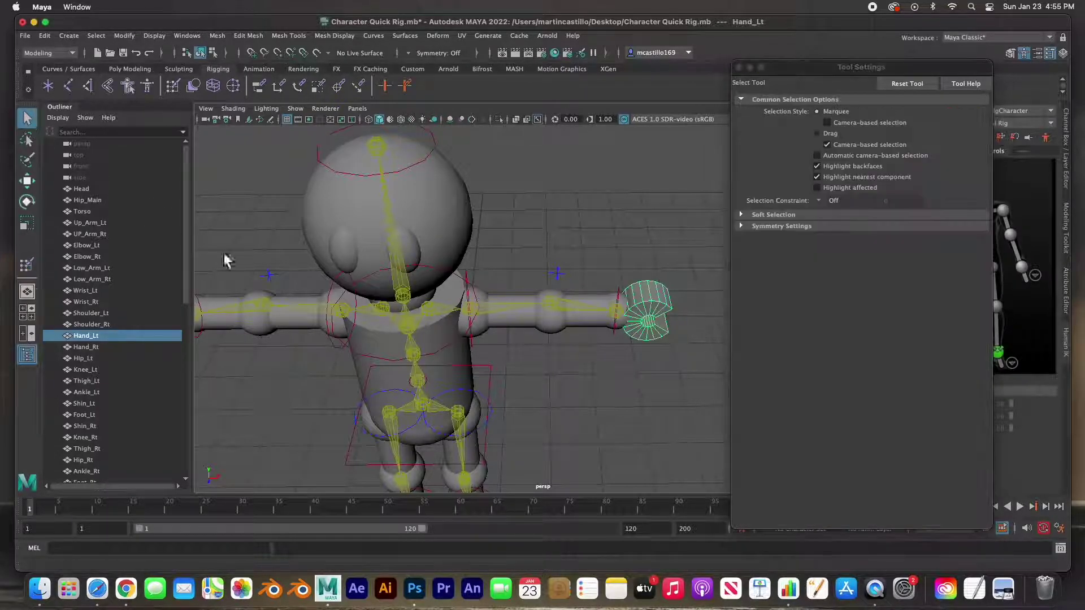
pyautogui.click(623, 317)
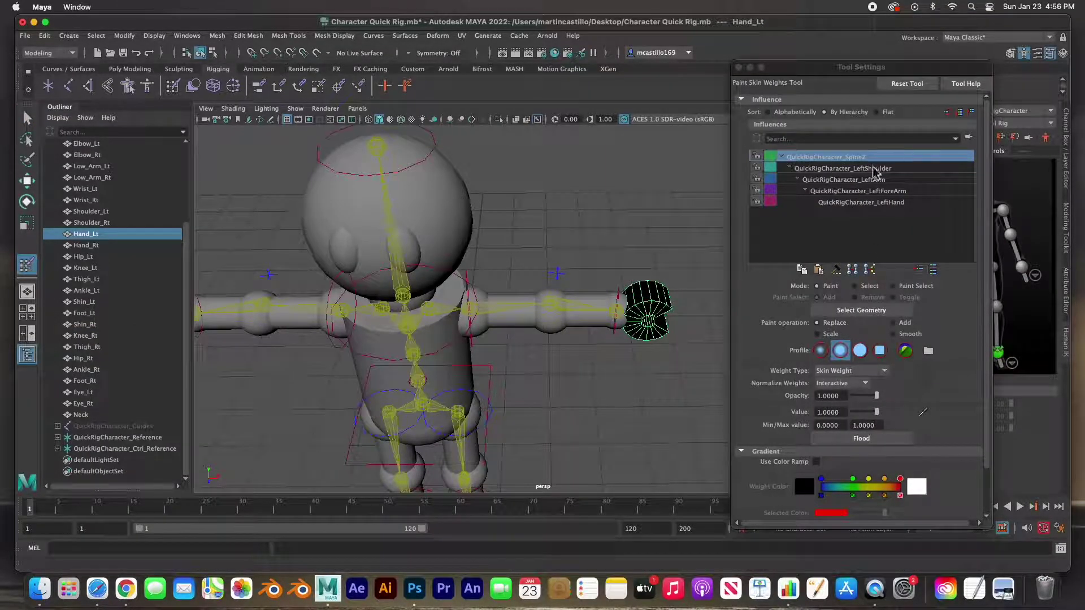
pyautogui.click(885, 203)
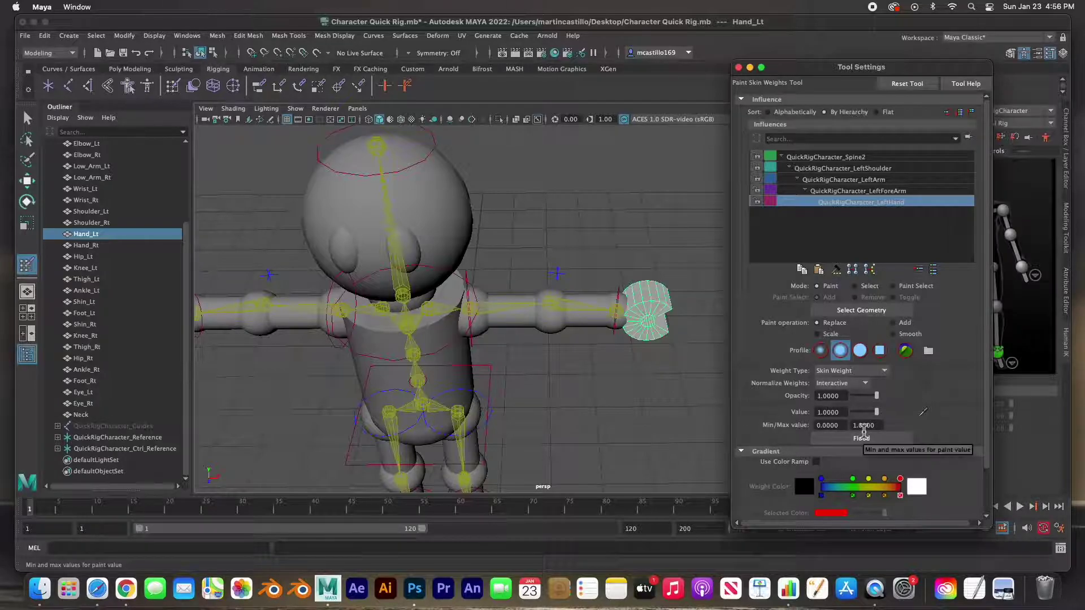
pyautogui.click(862, 439)
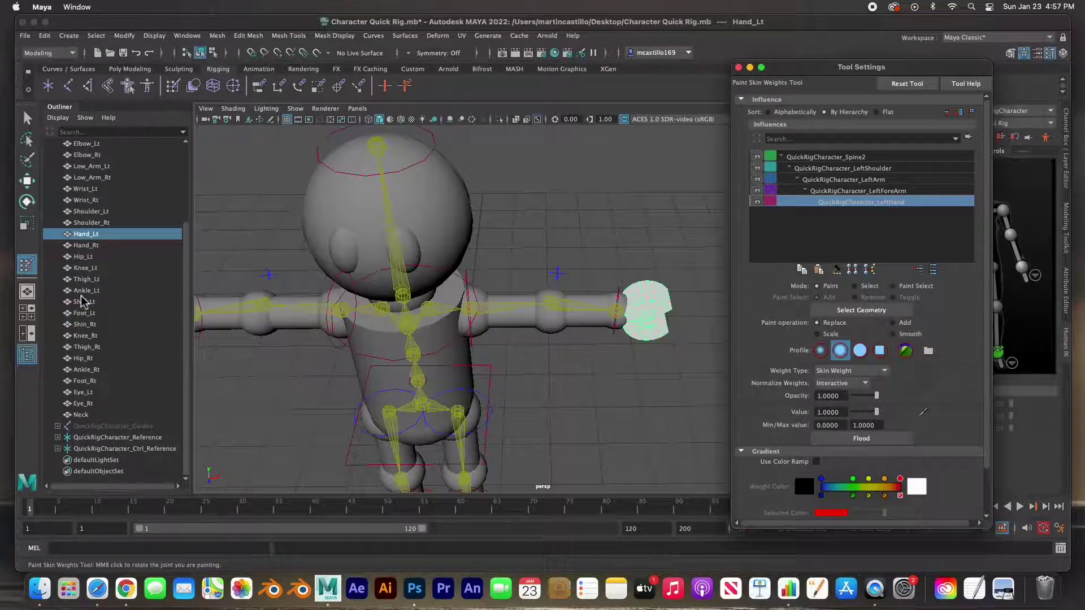
# Select the Wrist_Lt mesh in the Outliner
pyautogui.scroll(3, 82, 302)
pyautogui.scroll(-3, 104, 325)
pyautogui.scroll(3, 96, 310)
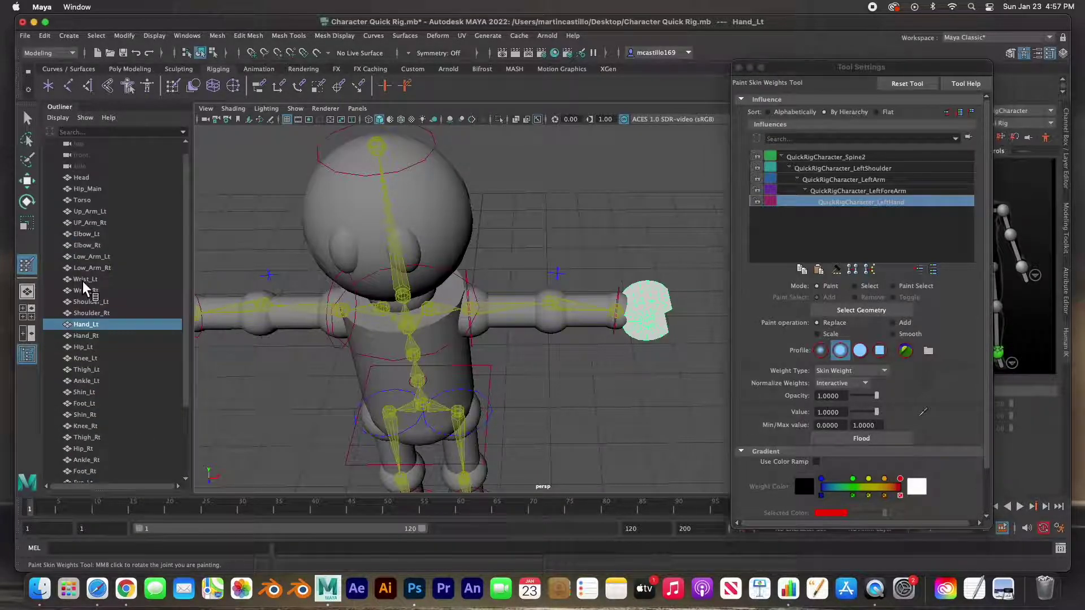
pyautogui.click(85, 279)
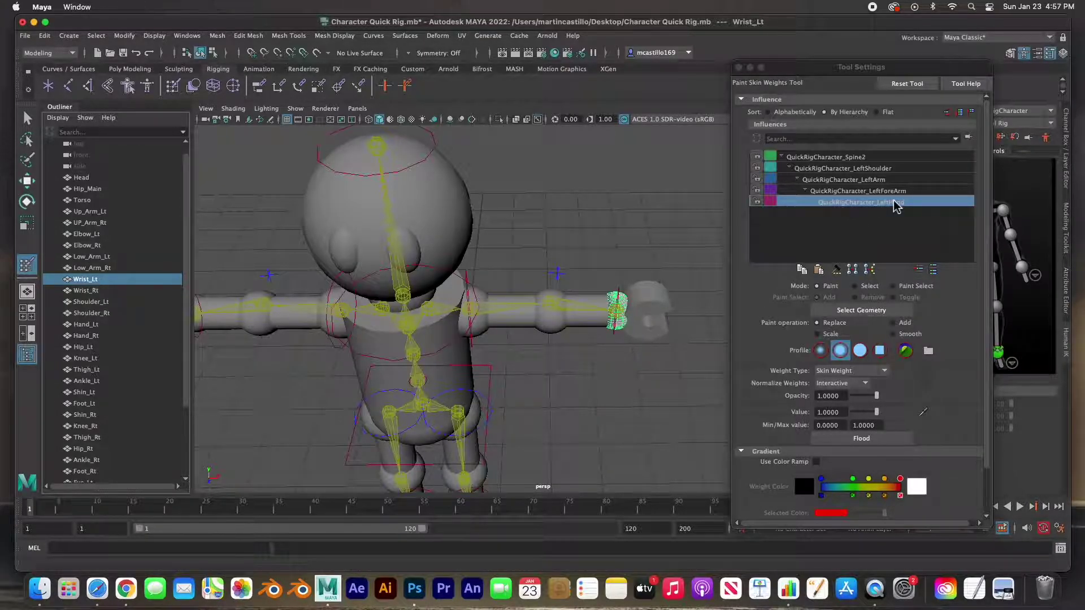
# Flood Wrist_Lt, then give Low_Arm_Lt full LeftForeArm weight
pyautogui.click(876, 443)
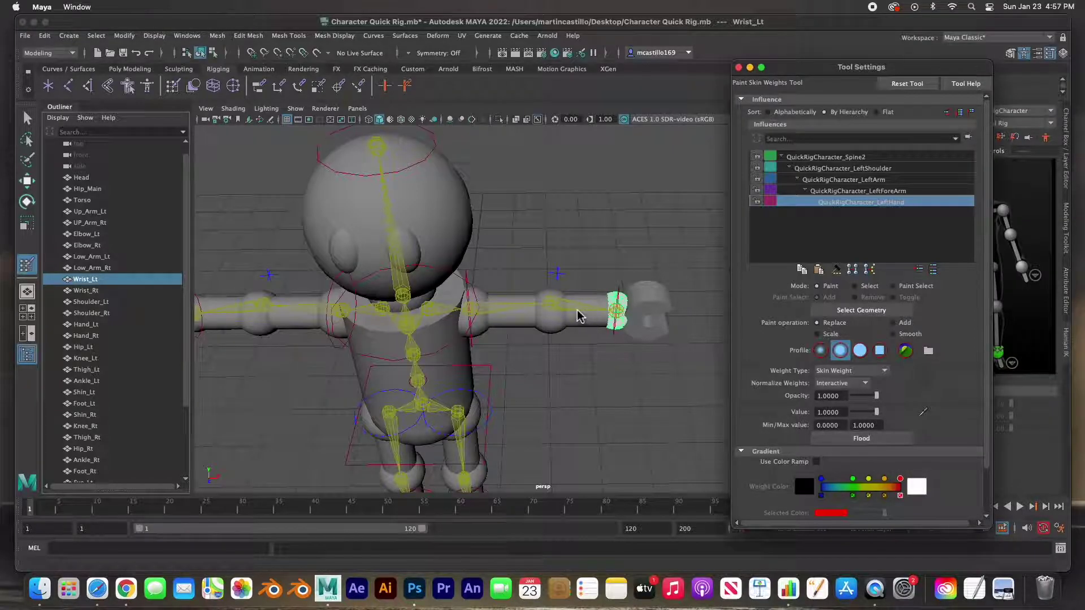
pyautogui.click(87, 259)
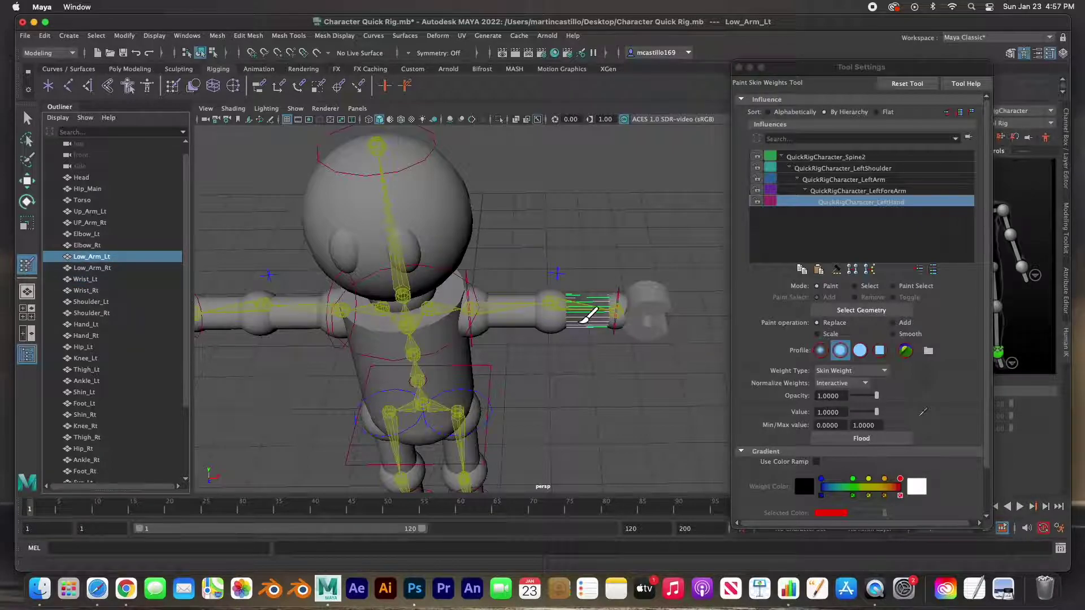
pyautogui.scroll(3, 591, 314)
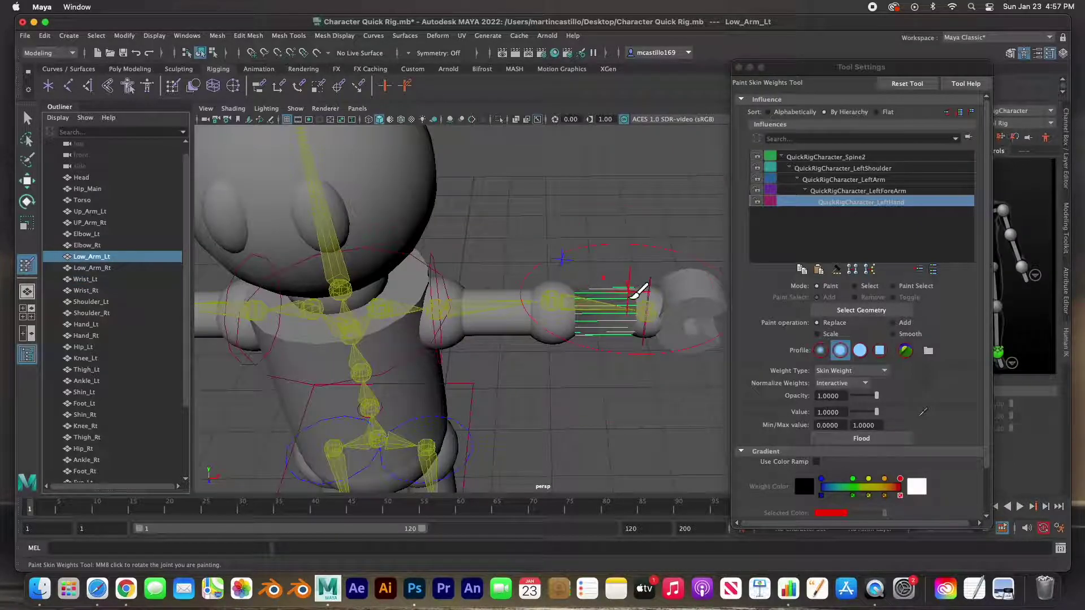
pyautogui.click(850, 193)
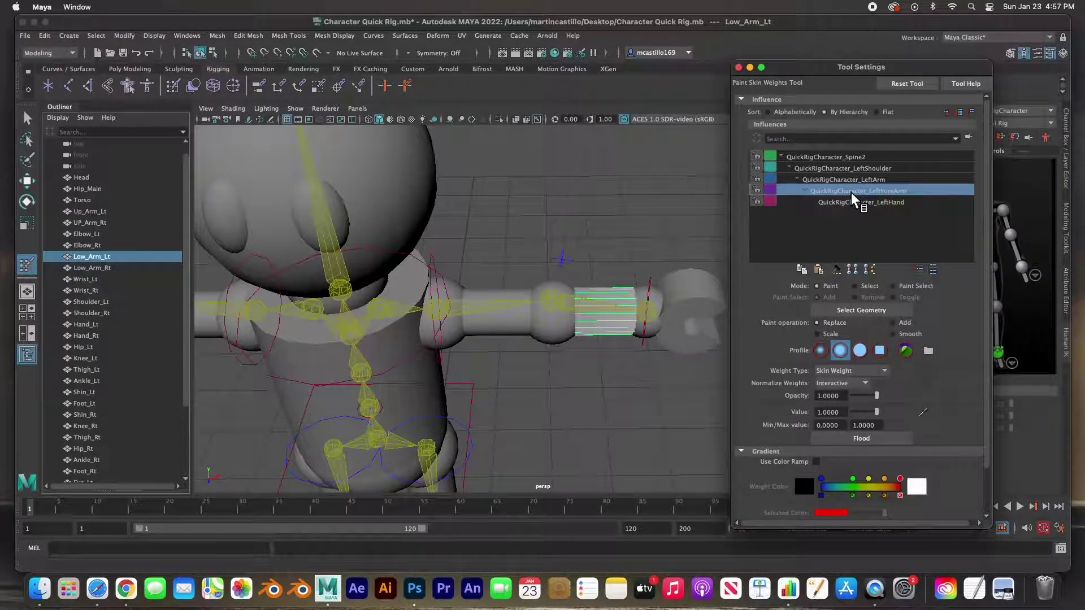
pyautogui.click(857, 440)
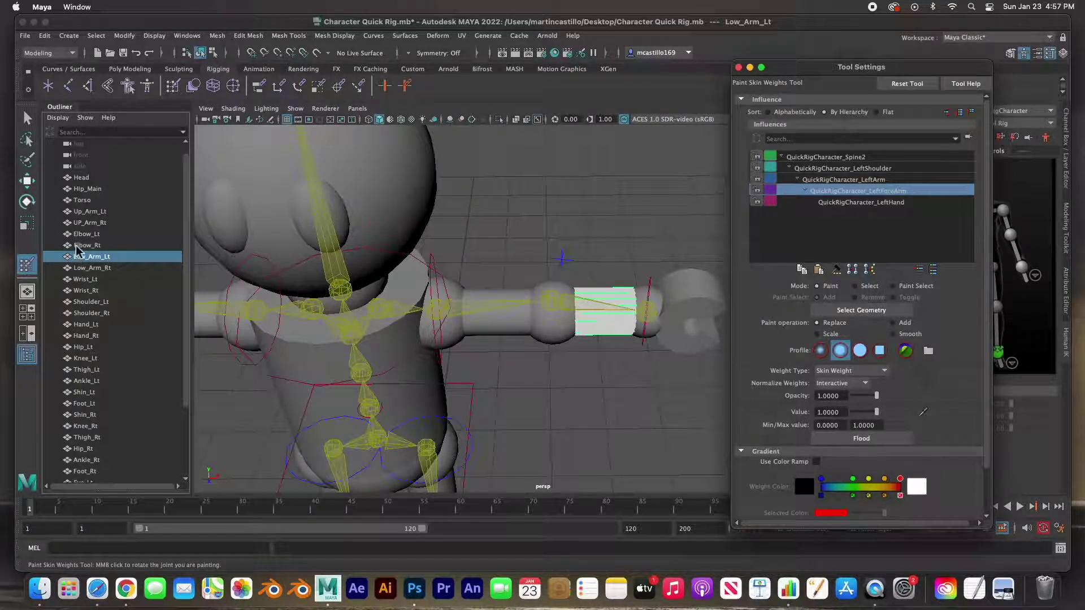
# Compare LeftArm and LeftForeArm weights on Elbow_Lt, then flood it fully to LeftForeArm
pyautogui.click(85, 234)
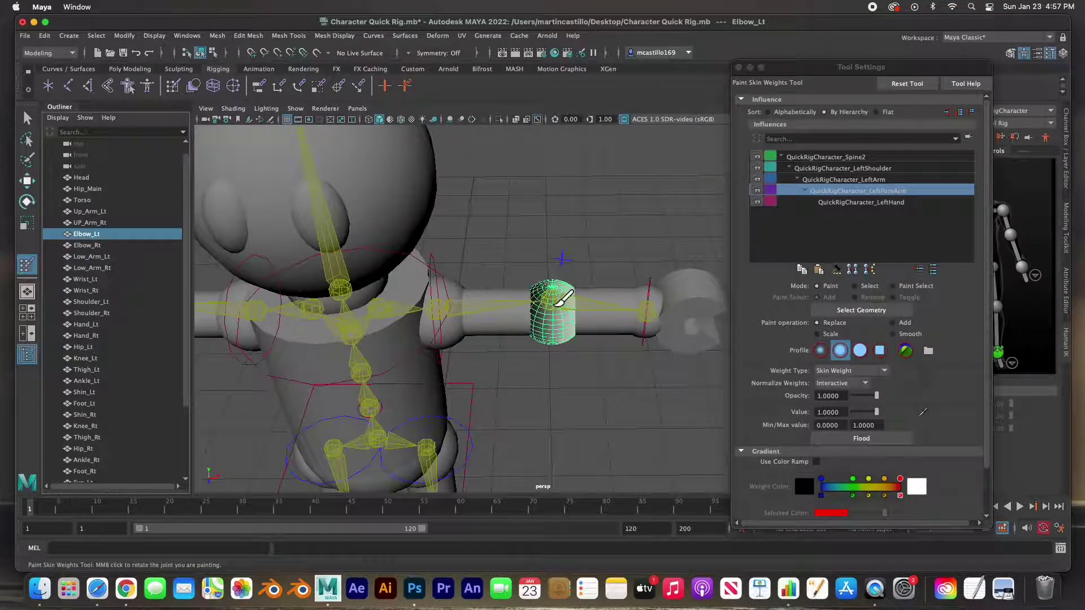
pyautogui.click(858, 181)
pyautogui.click(860, 192)
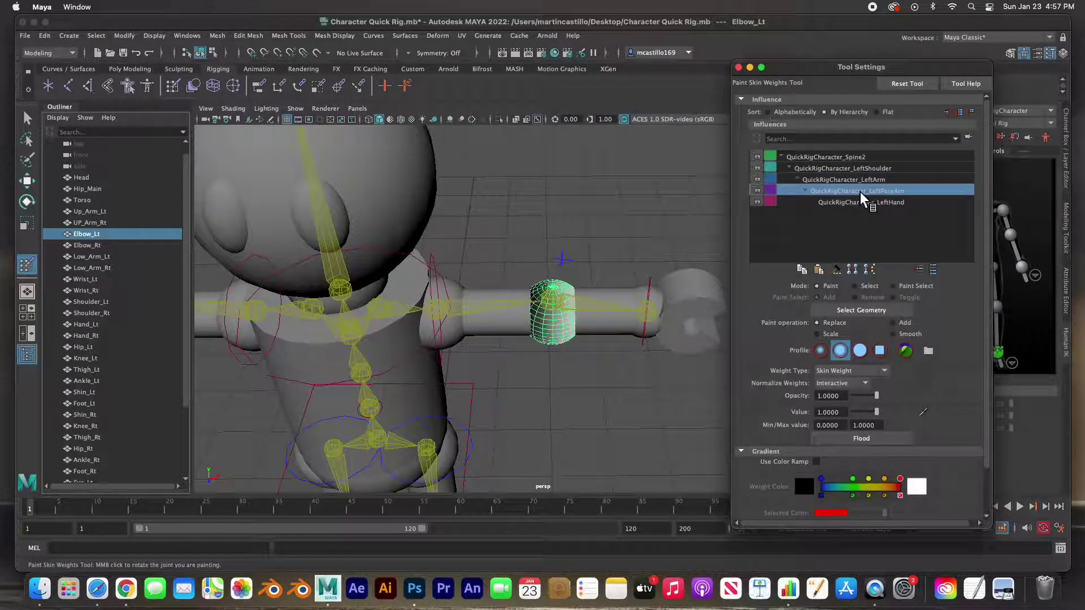
pyautogui.click(861, 182)
pyautogui.click(859, 191)
pyautogui.click(859, 181)
pyautogui.click(858, 192)
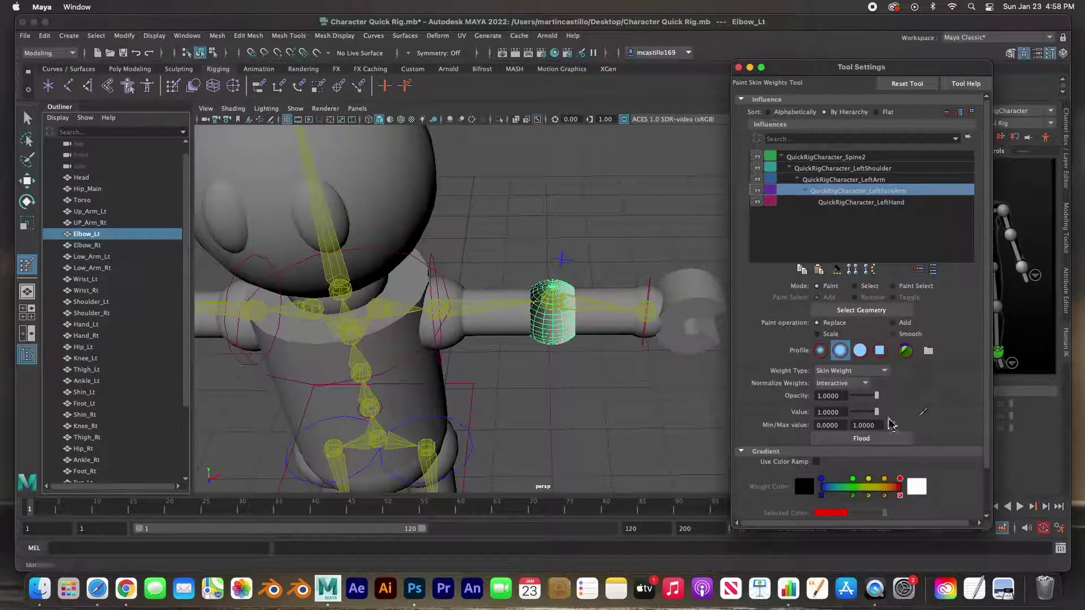
pyautogui.click(881, 441)
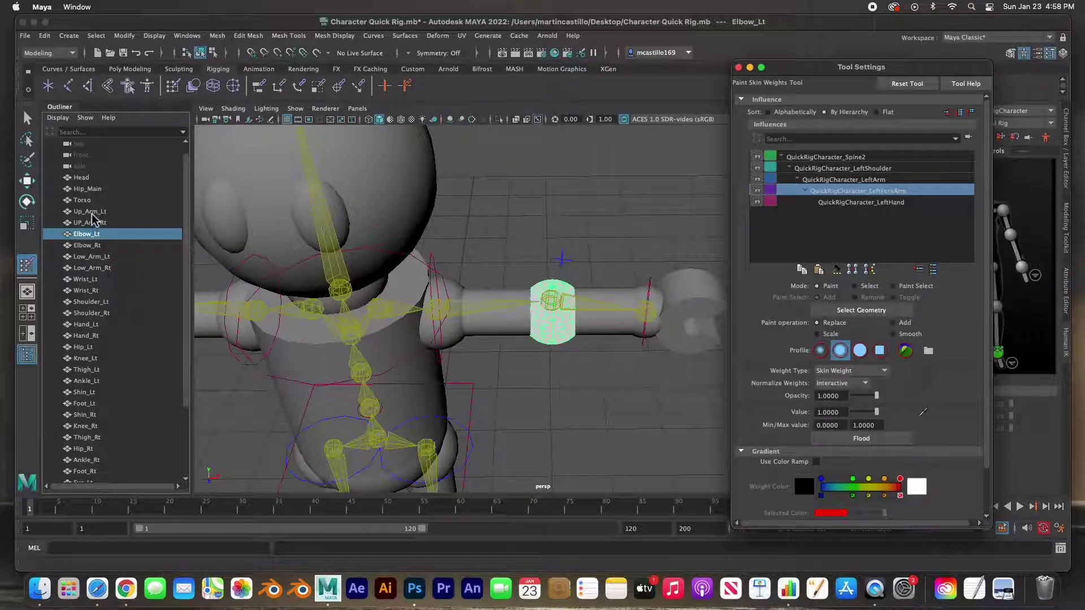
# Weight Up_Arm_Lt and Shoulder_Lt fully to LeftArm and return to the Select Tool
pyautogui.click(90, 212)
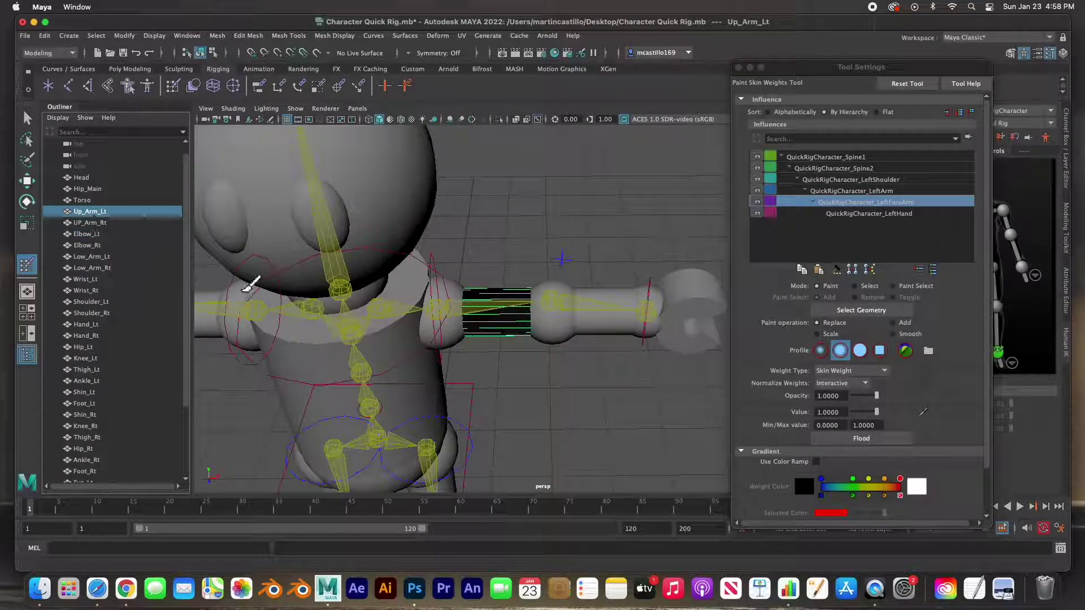
pyautogui.click(853, 180)
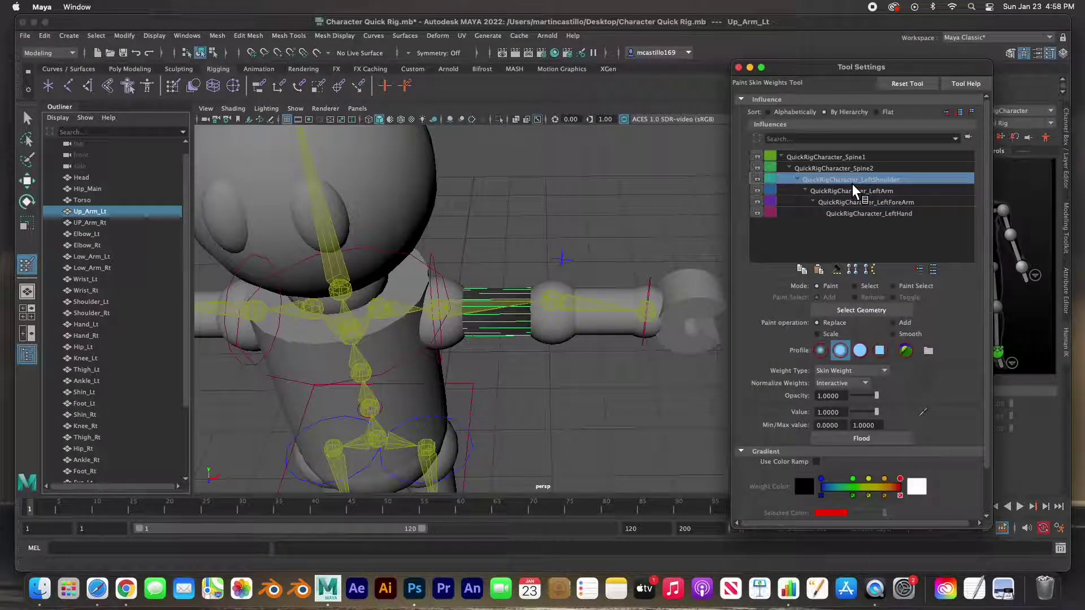
pyautogui.click(848, 191)
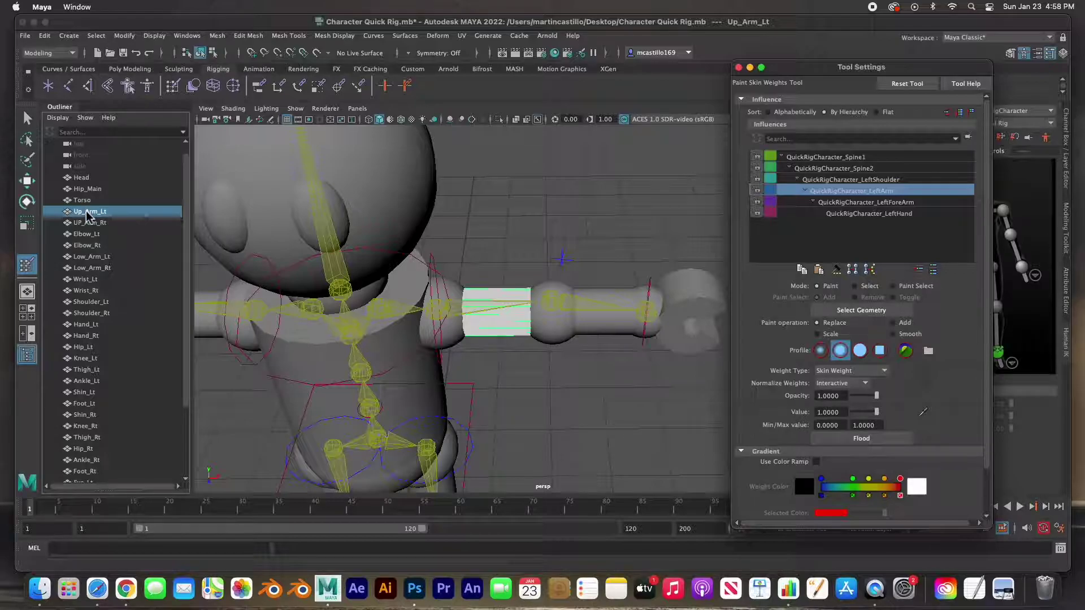
pyautogui.click(86, 302)
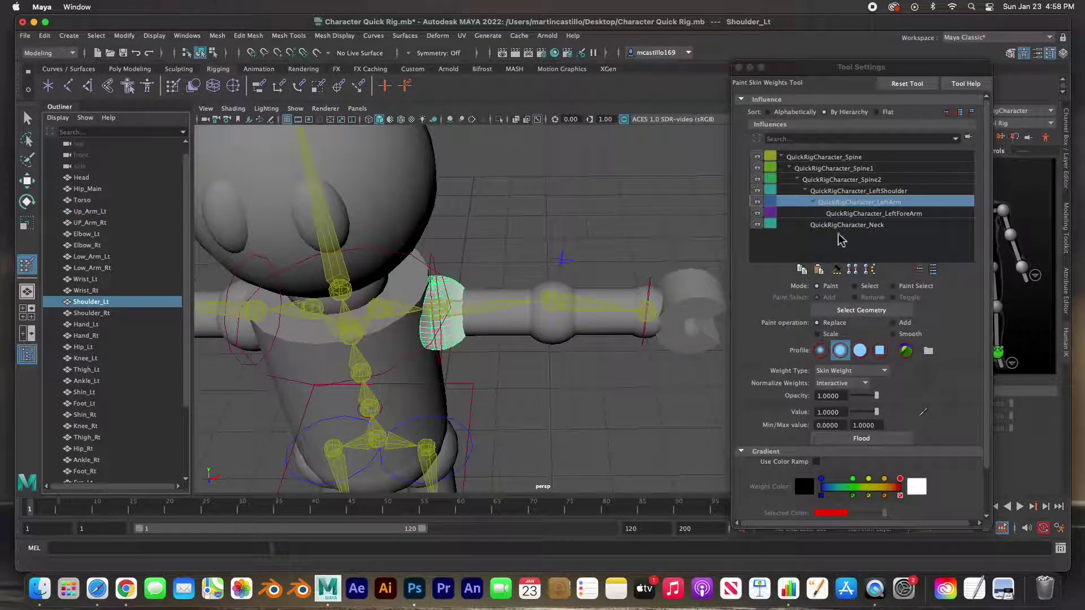
pyautogui.click(854, 440)
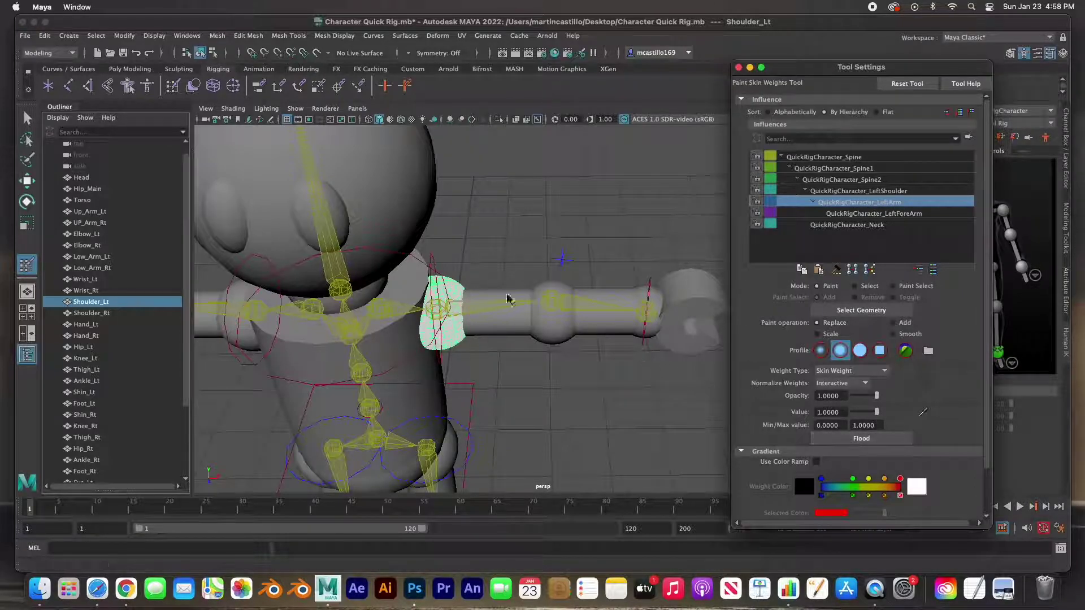
pyautogui.click(27, 119)
pyautogui.scroll(-2, 576, 316)
# Move the left wrist effector to bend the arm and check skinning, then undo and zoom out
pyautogui.click(615, 266)
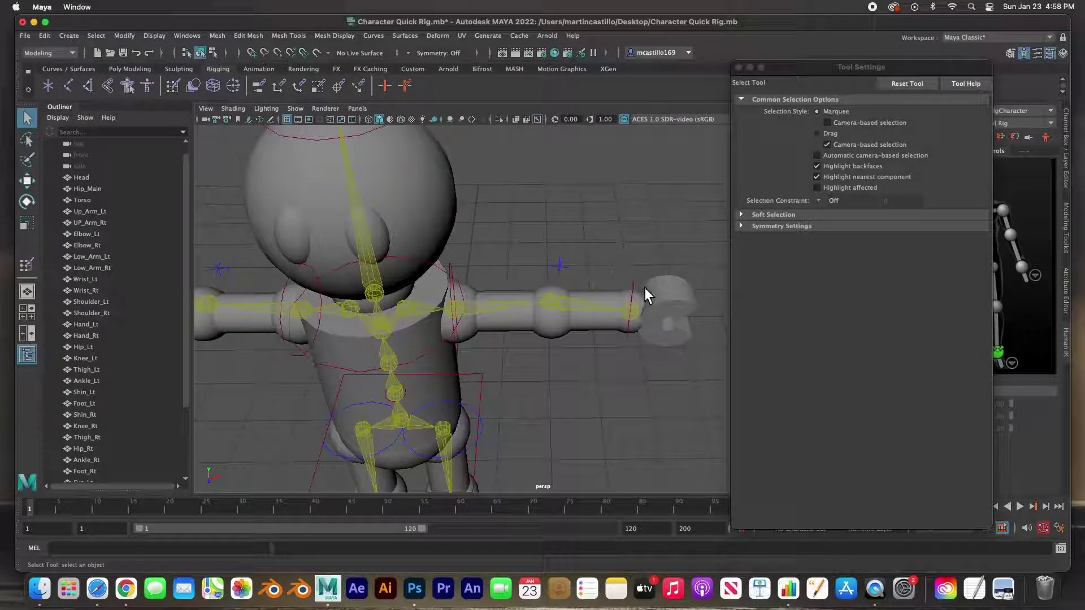
pyautogui.click(634, 319)
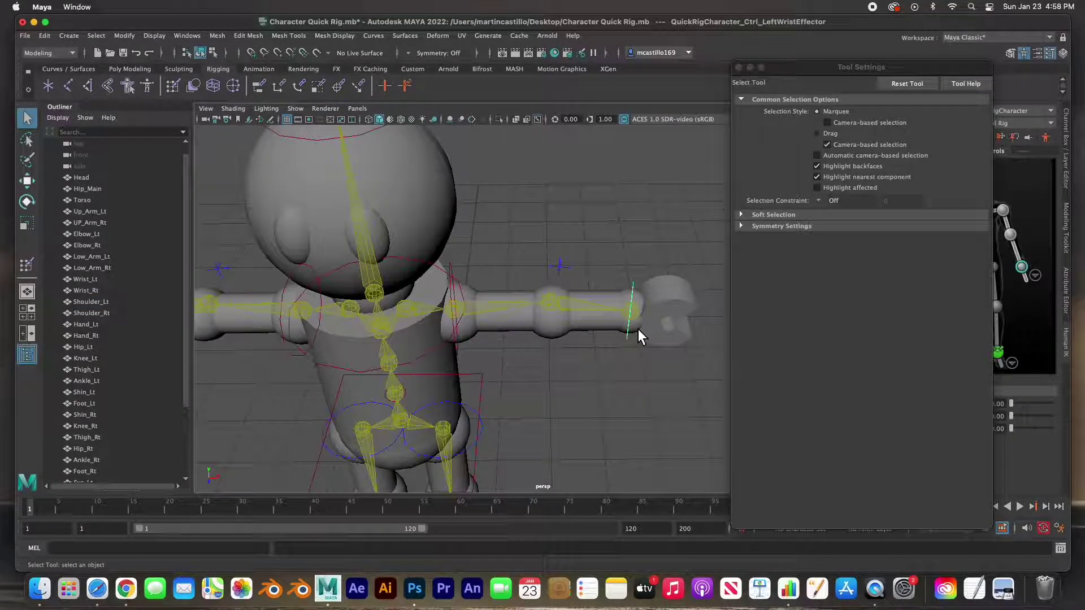
pyautogui.press('w')
pyautogui.moveTo(637, 320); pyautogui.dragTo(571, 388)
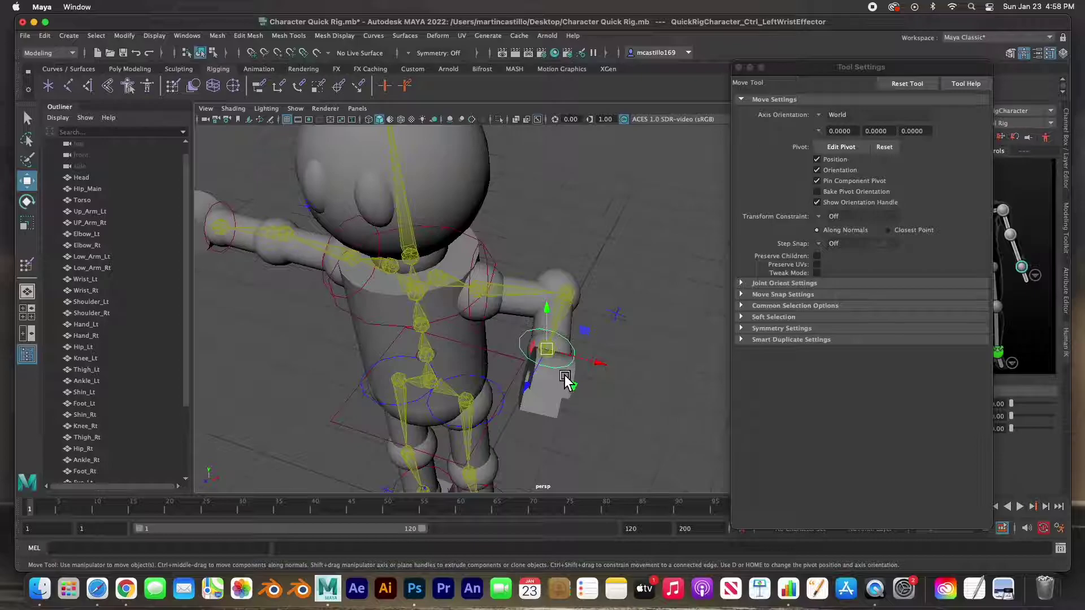
pyautogui.keyDown('alt'); pyautogui.moveTo(567, 375); pyautogui.dragTo(629, 367, button='right'); pyautogui.keyUp('alt')
pyautogui.moveTo(543, 355); pyautogui.dragTo(512, 396)
pyautogui.hotkey('ctrl', 'z')
pyautogui.hotkey('ctrl', 'z')
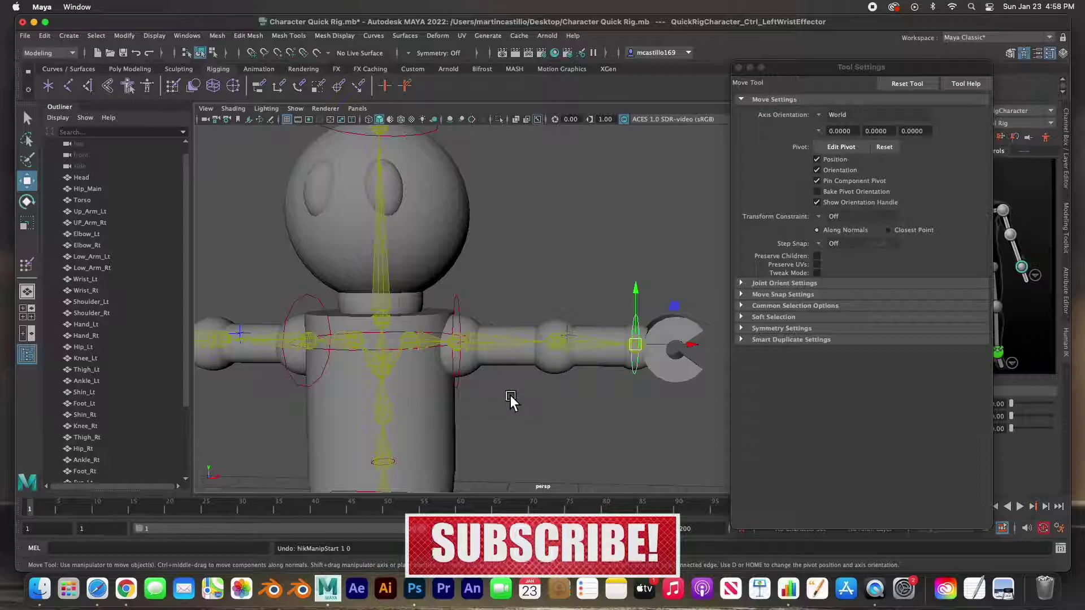
pyautogui.scroll(-5, 510, 397)
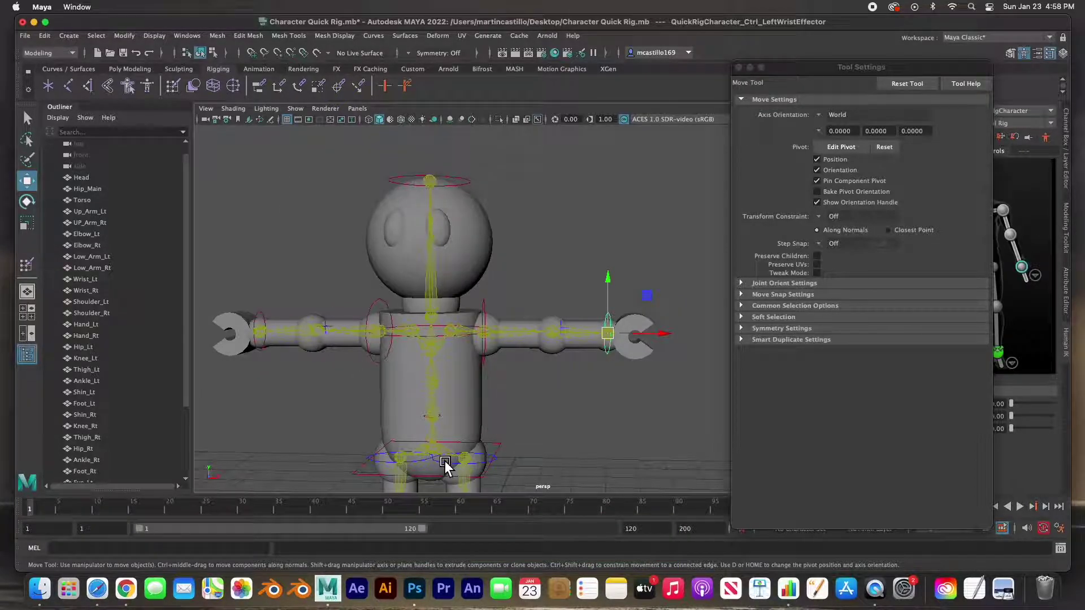
pyautogui.scroll(-5, 476, 456)
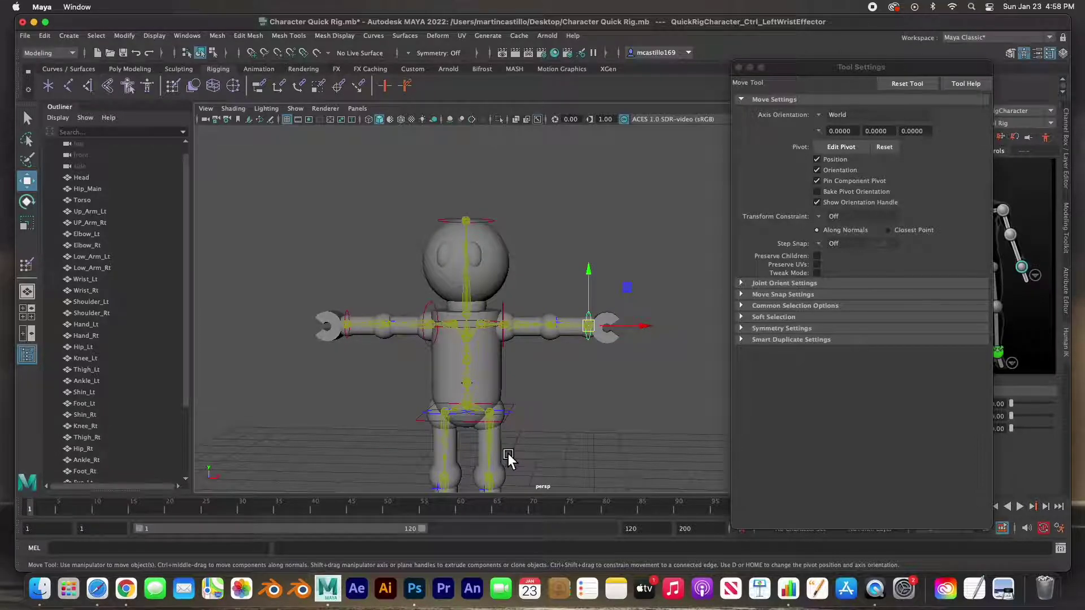
pyautogui.scroll(-3, 458, 412)
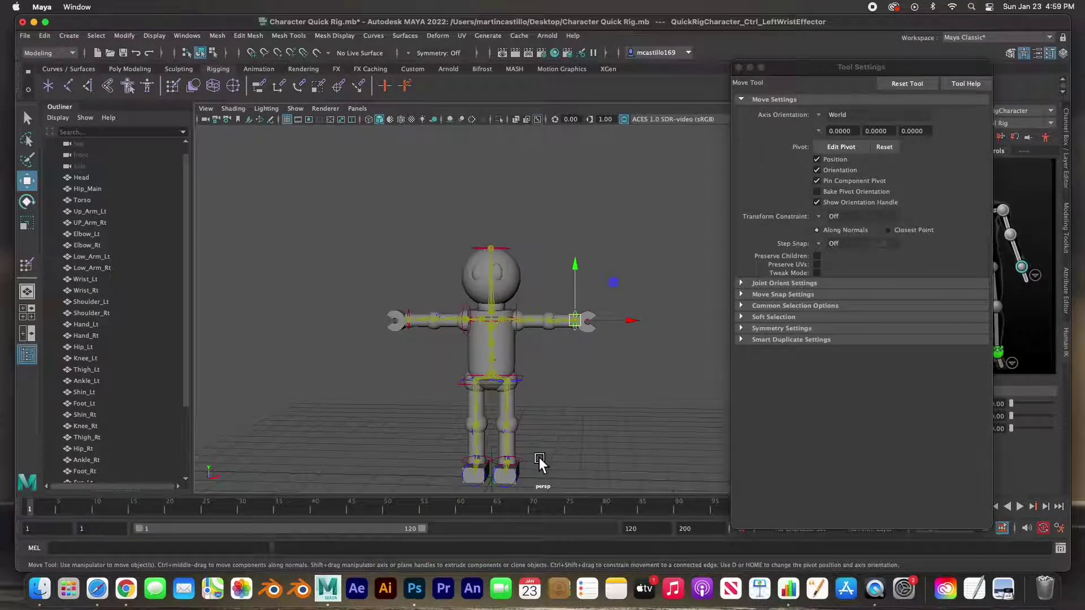
# Select and frame the Foot_Lt mesh and start Paint Skin Weights on it
pyautogui.click(513, 476)
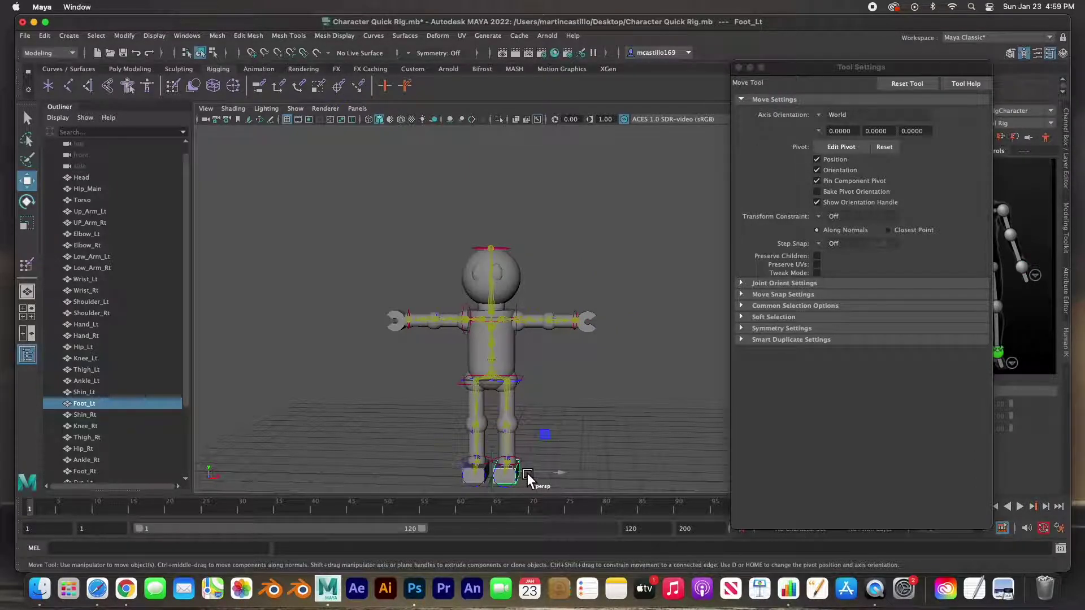
pyautogui.press('f')
pyautogui.scroll(-5, 520, 422)
pyautogui.keyDown('alt'); pyautogui.moveTo(520, 414); pyautogui.dragTo(519, 347); pyautogui.keyUp('alt')
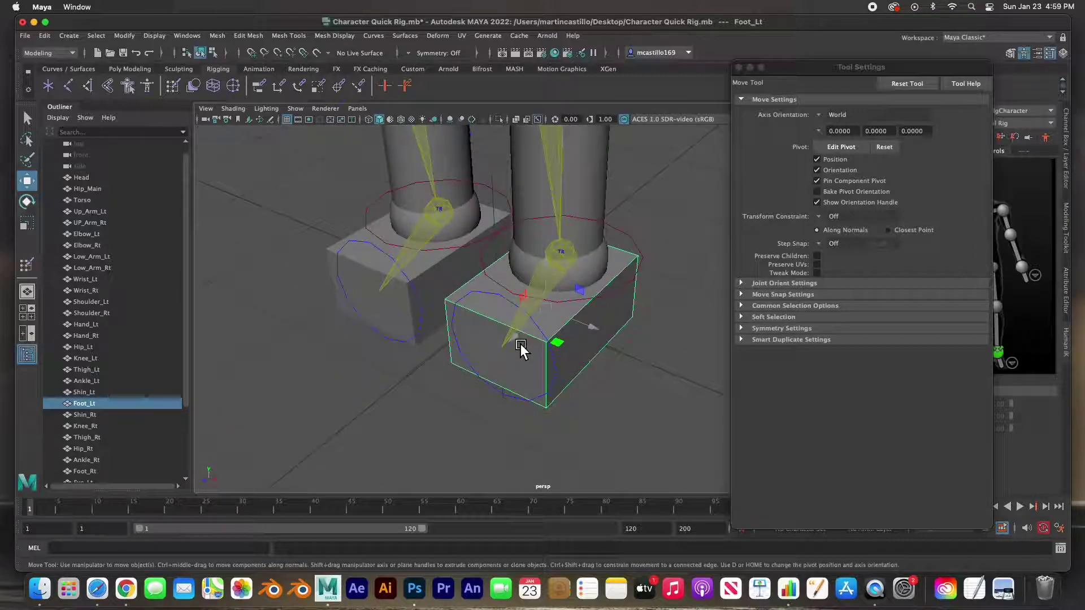
pyautogui.click(28, 265)
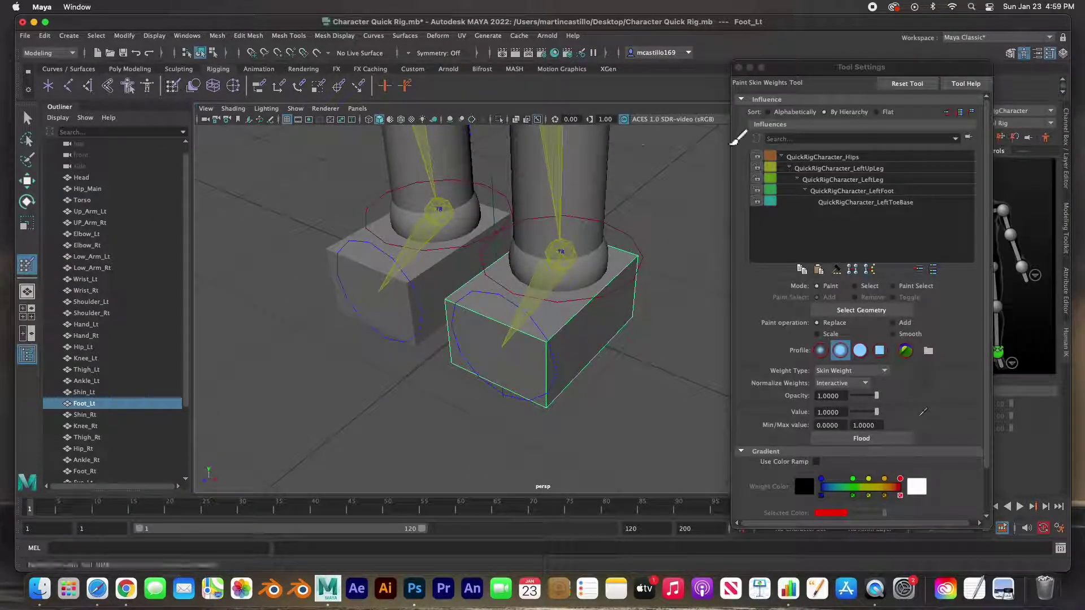
pyautogui.moveTo(872, 70); pyautogui.dragTo(840, 76)
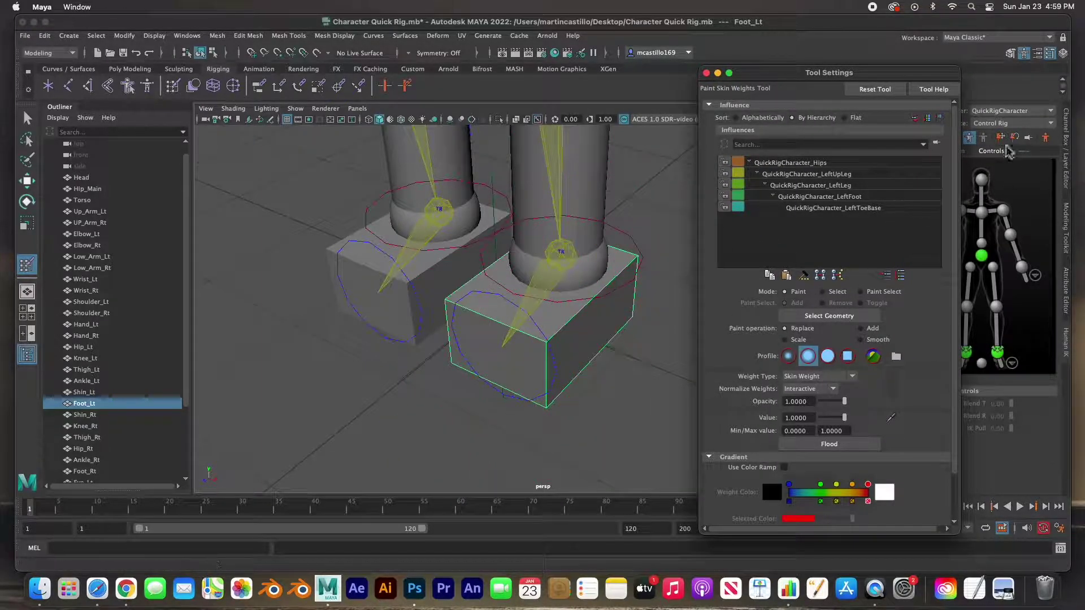
# Flood Foot_Lt and then Ankle_Lt with full LeftFoot weight
pyautogui.click(842, 213)
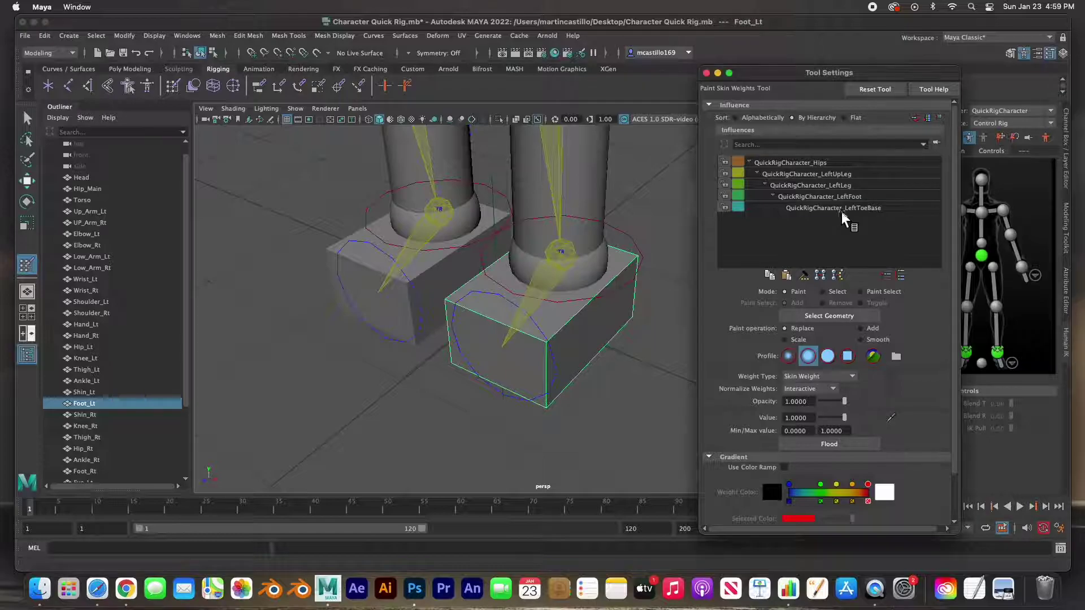
pyautogui.click(842, 209)
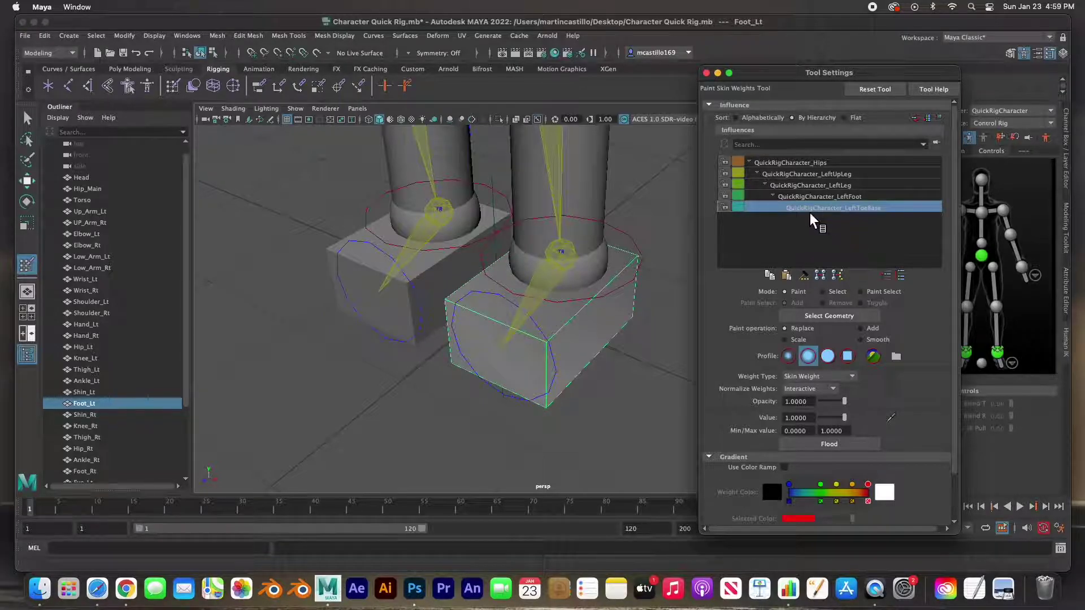
pyautogui.click(852, 201)
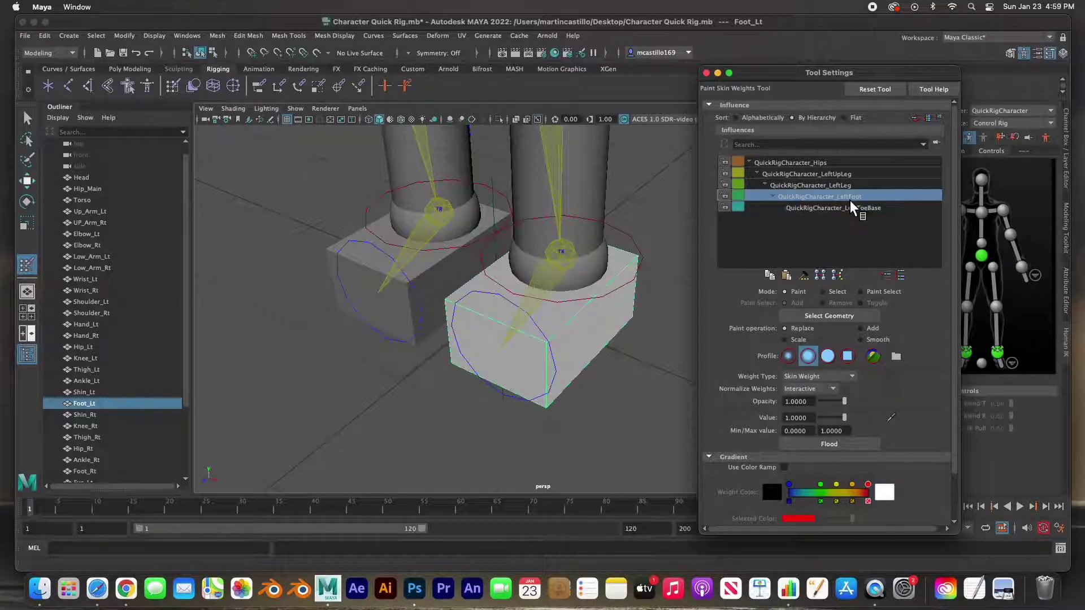
pyautogui.click(829, 444)
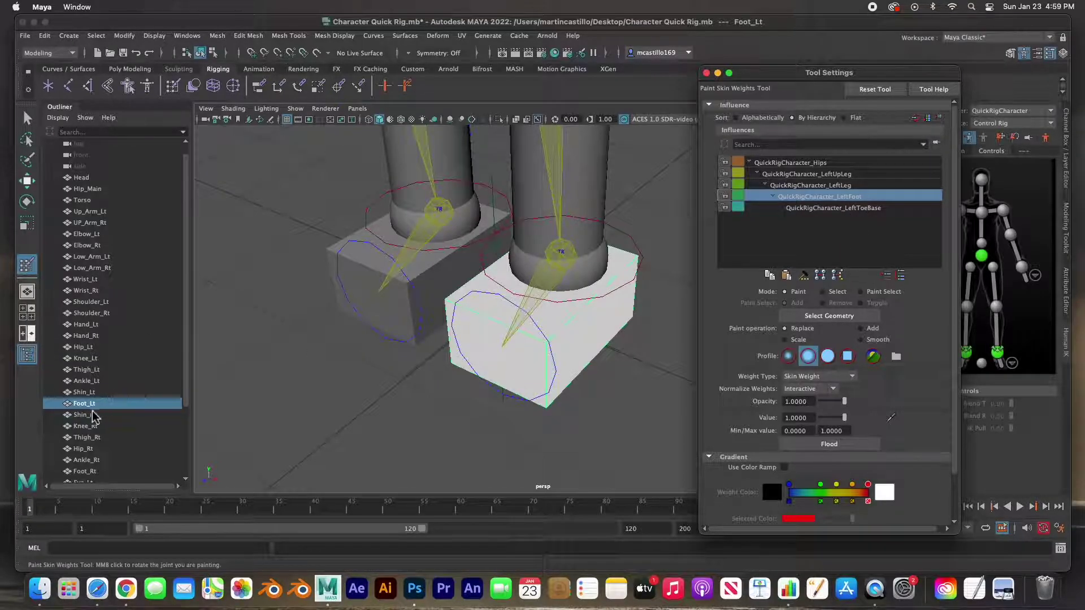
pyautogui.click(86, 381)
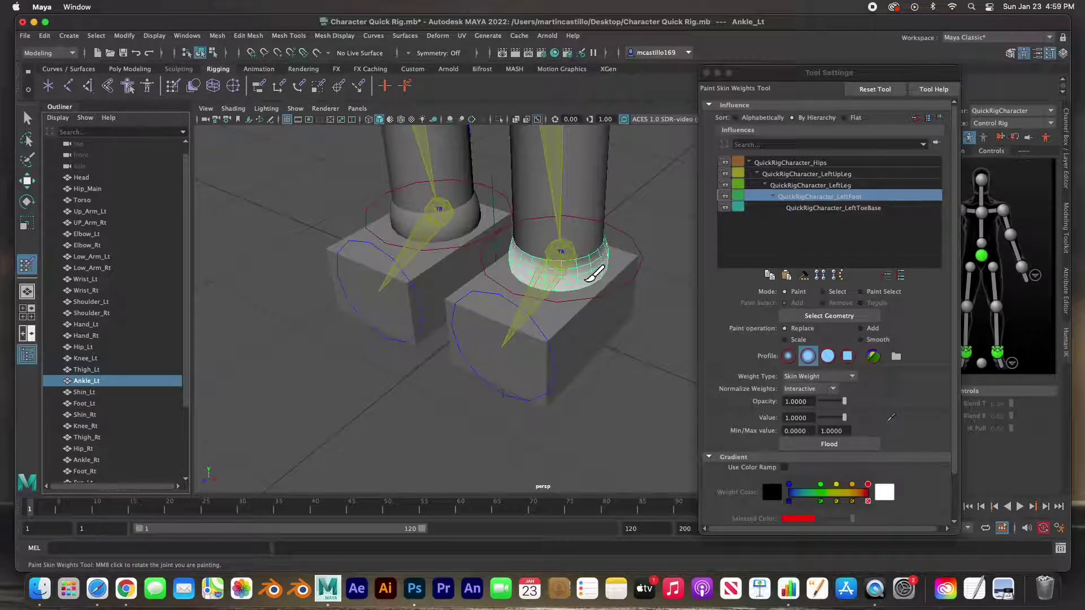
pyautogui.click(811, 445)
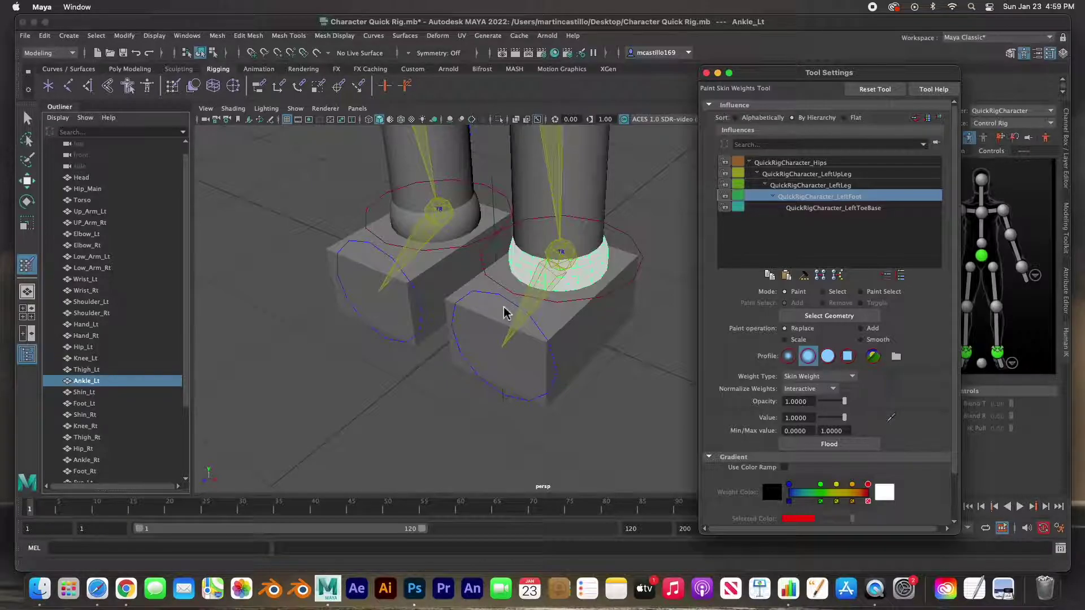
pyautogui.scroll(-5, 503, 305)
# Give the Shin_Lt mesh full LeftLeg weight
pyautogui.click(570, 229)
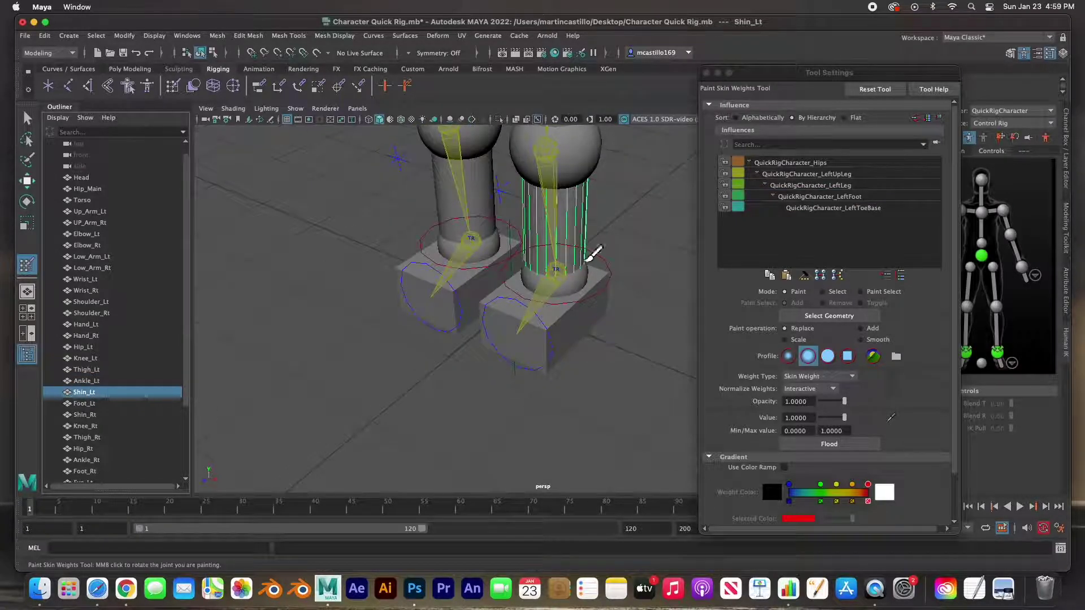
pyautogui.click(836, 186)
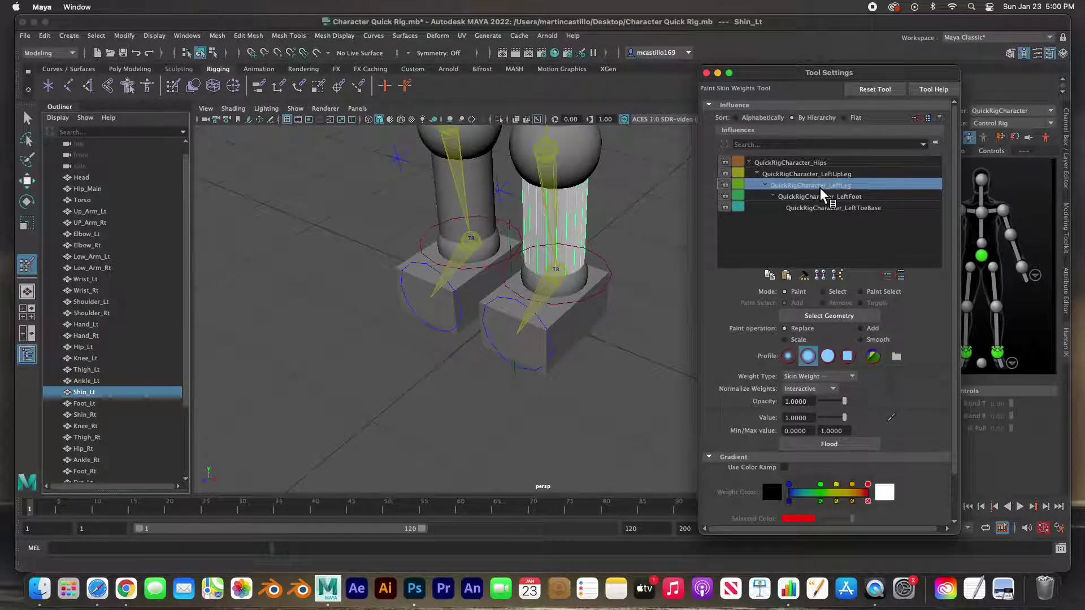
pyautogui.click(828, 445)
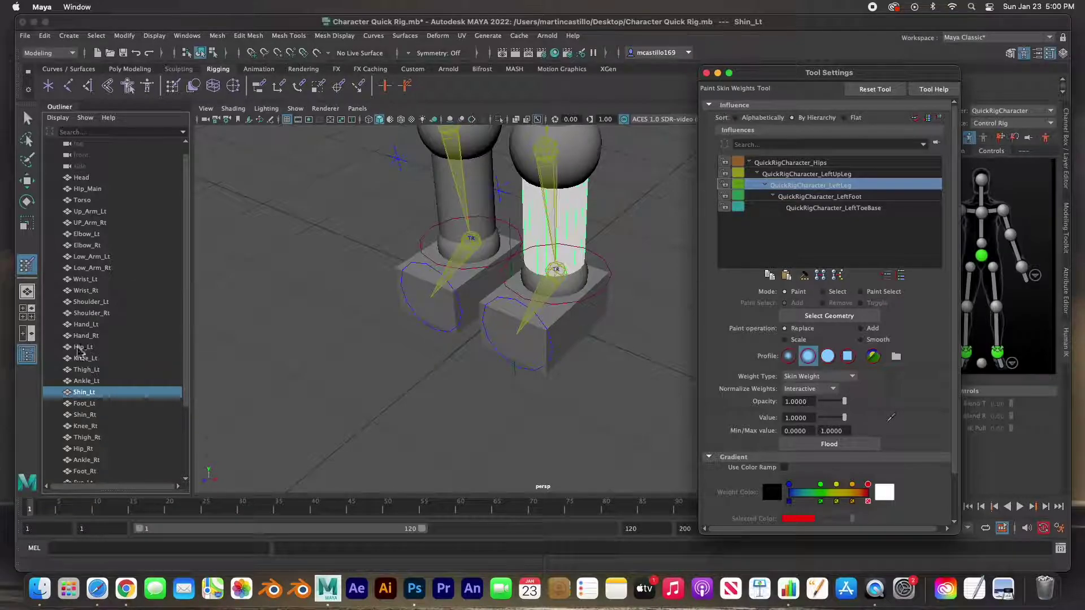
pyautogui.scroll(-4, 100, 434)
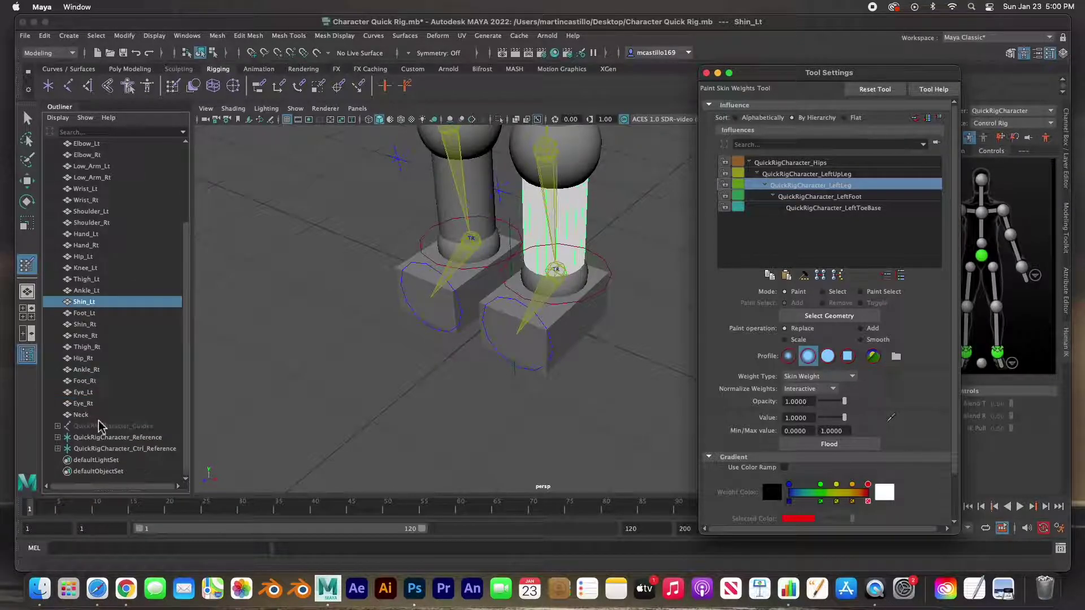
pyautogui.scroll(2, 190, 370)
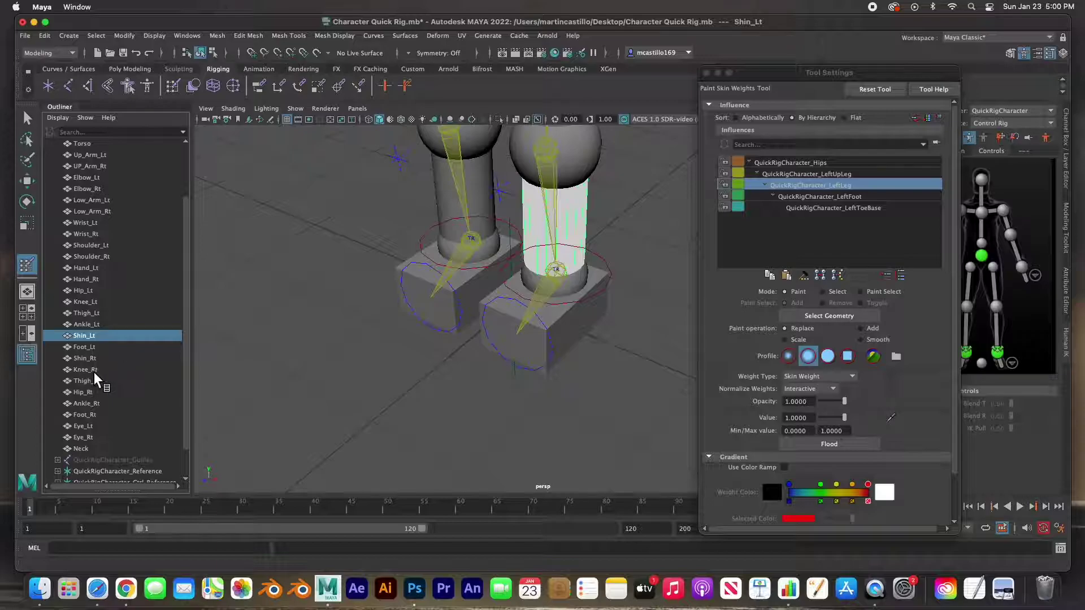
# Select Knee_Lt instead of the right knee and give it full LeftLeg weight
pyautogui.click(86, 370)
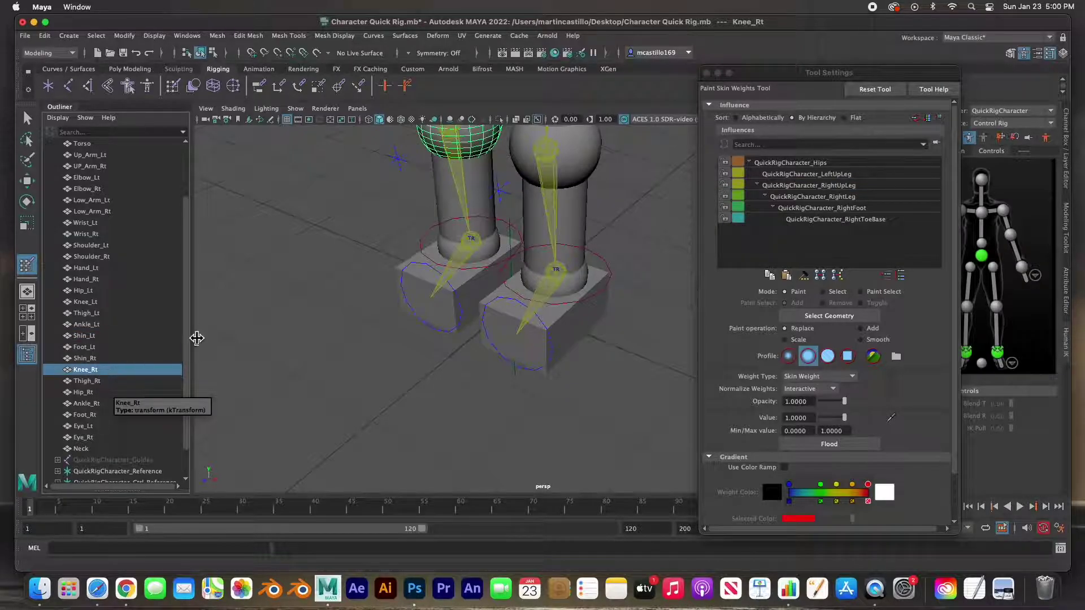
pyautogui.scroll(2, 194, 314)
pyautogui.scroll(-1, 192, 322)
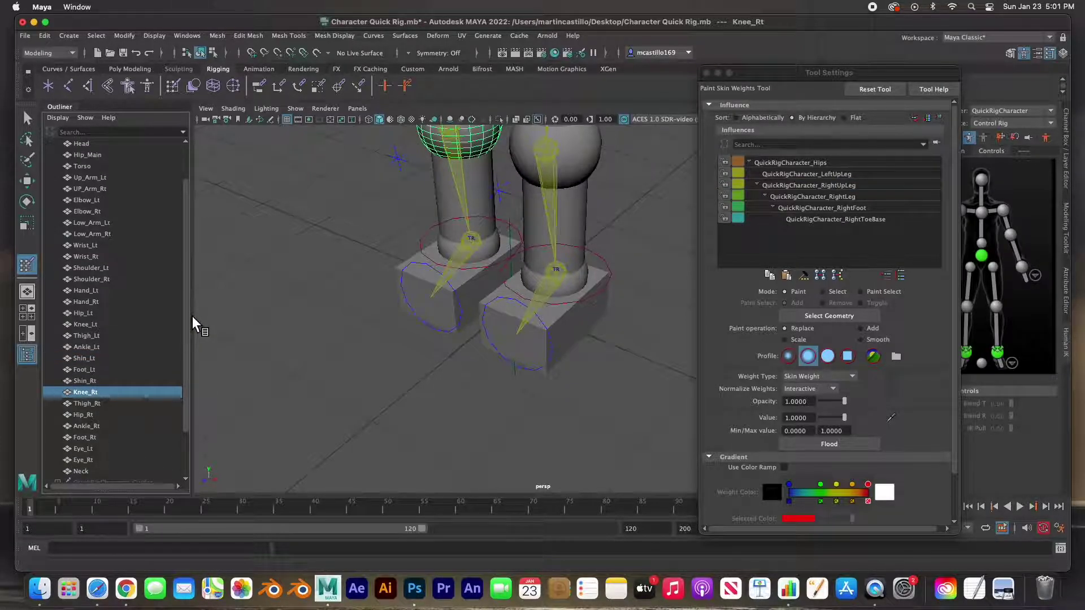
pyautogui.click(88, 325)
pyautogui.keyDown('alt'); pyautogui.moveTo(620, 209); pyautogui.dragTo(603, 333, button='middle'); pyautogui.keyUp('alt')
pyautogui.keyDown('alt'); pyautogui.moveTo(603, 334); pyautogui.dragTo(605, 308); pyautogui.keyUp('alt')
pyautogui.click(831, 185)
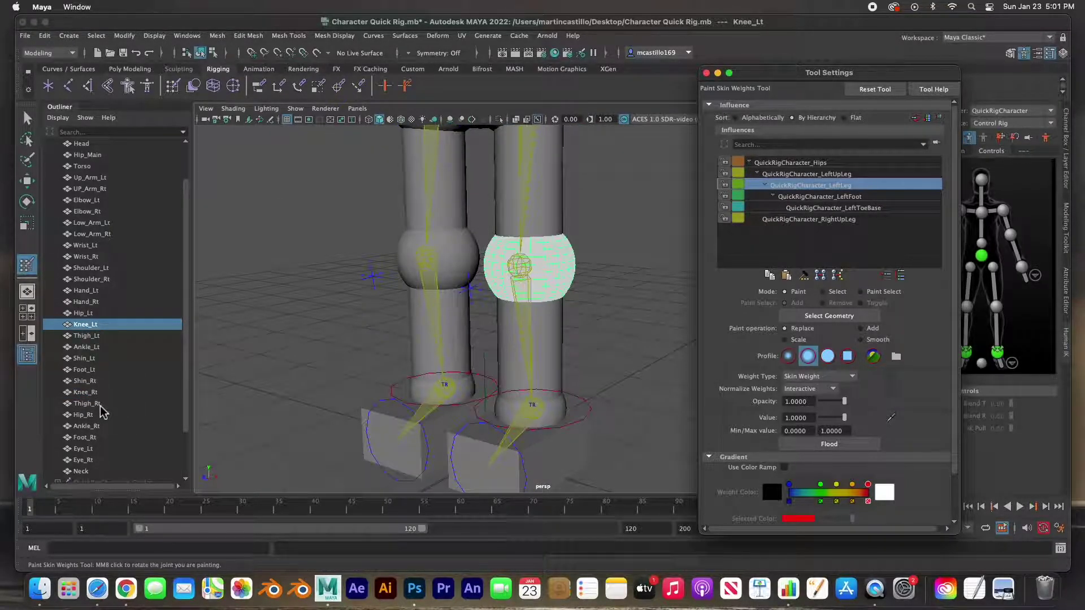
pyautogui.click(87, 335)
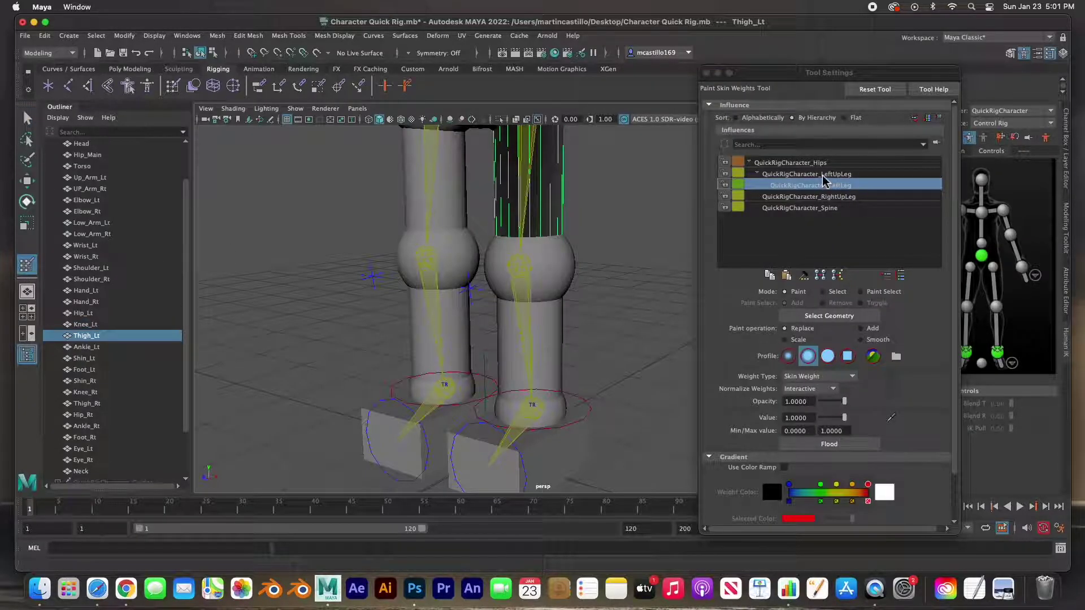
# Give the left thigh and left hip meshes full LeftUpLeg weight
pyautogui.click(823, 174)
pyautogui.keyDown('alt'); pyautogui.moveTo(642, 308); pyautogui.dragTo(618, 332, button='middle'); pyautogui.keyUp('alt')
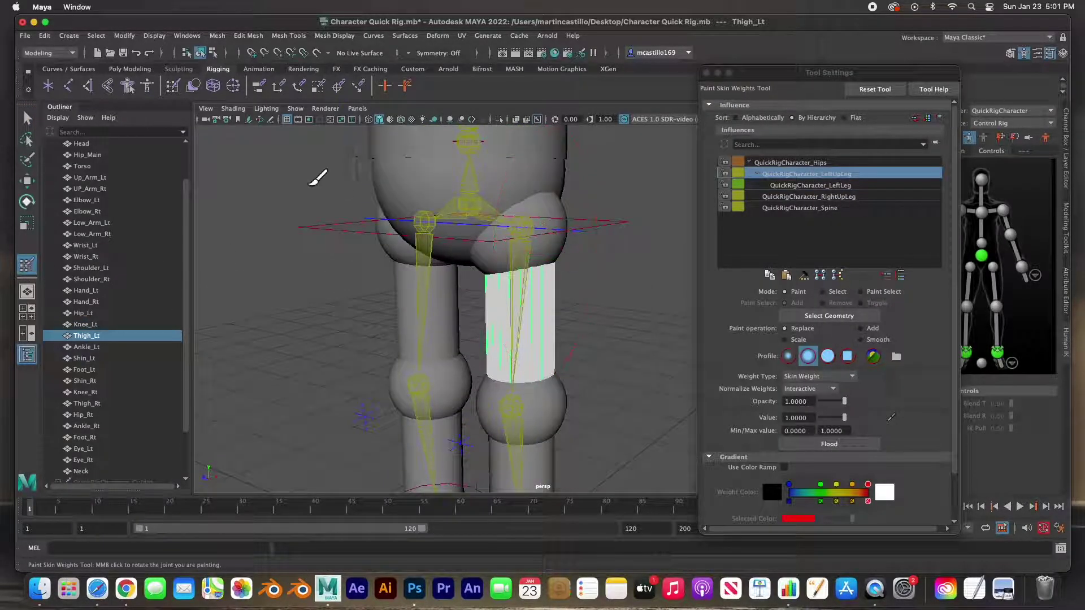
pyautogui.click(83, 313)
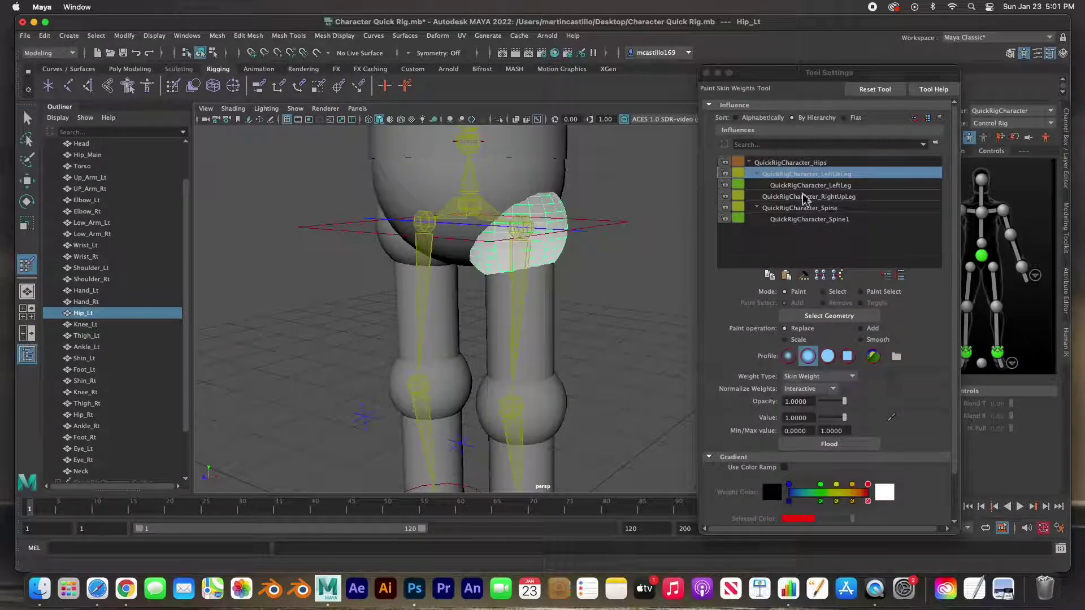
pyautogui.click(810, 176)
pyautogui.click(827, 446)
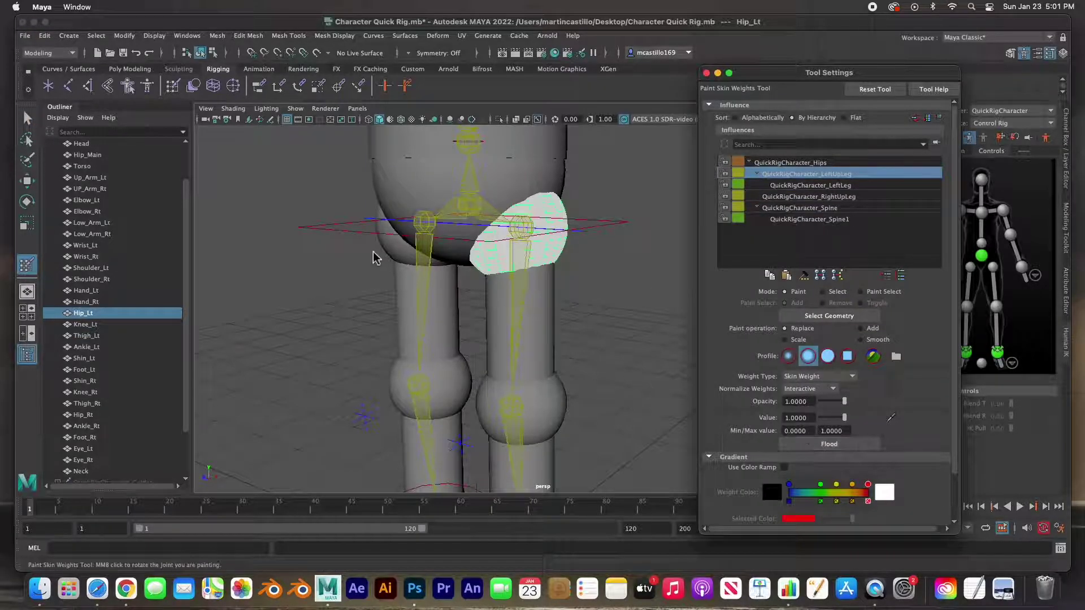
# Move weight painting onto the right hip and then the right thigh meshes
pyautogui.click(27, 120)
pyautogui.click(419, 260)
pyautogui.click(27, 265)
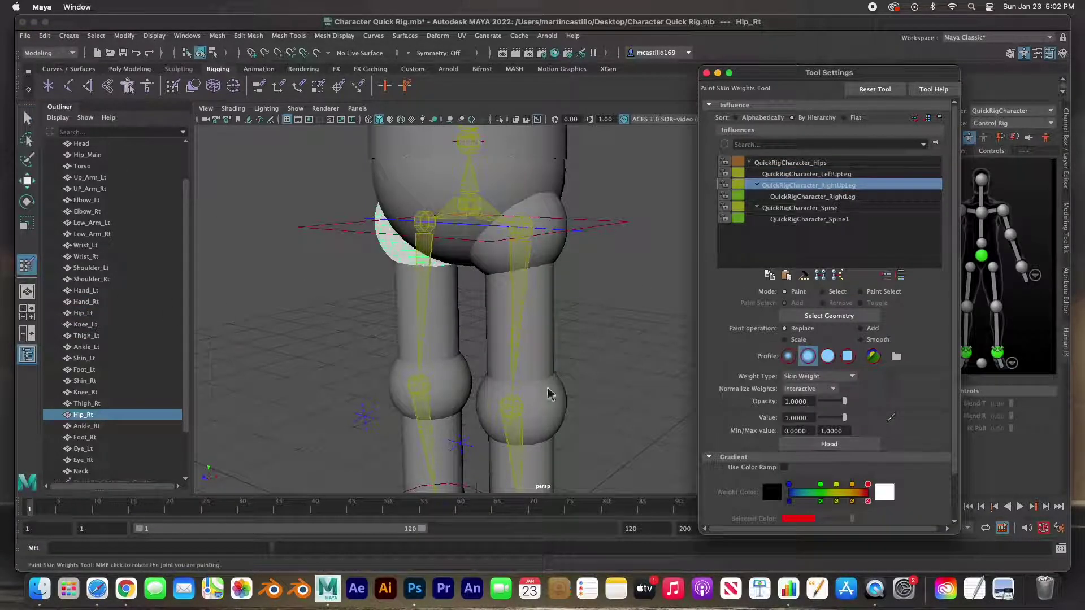
pyautogui.click(402, 325)
pyautogui.click(27, 118)
pyautogui.click(411, 317)
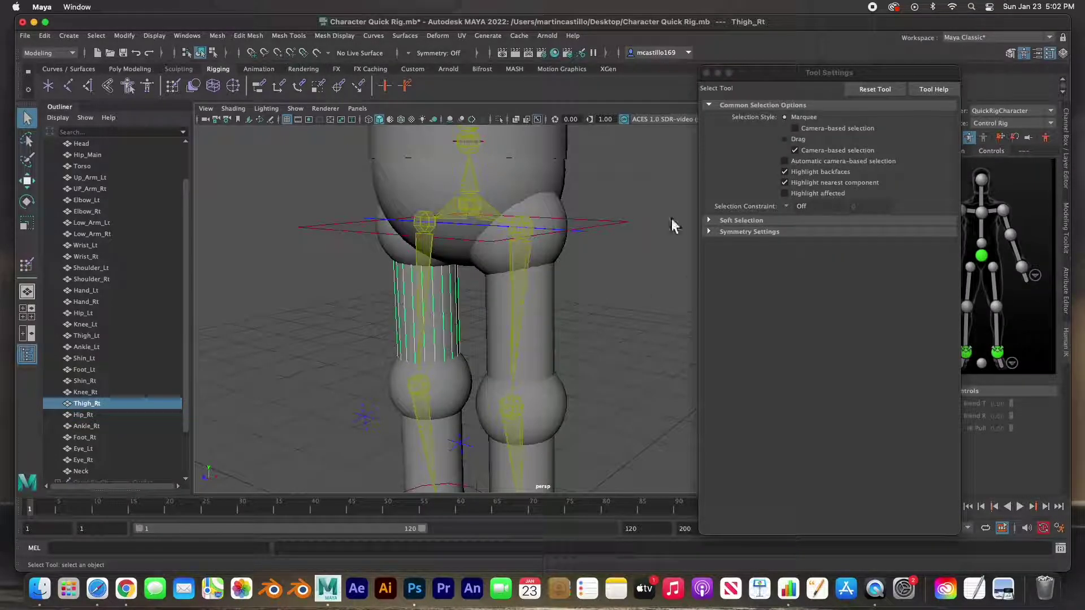
pyautogui.click(28, 264)
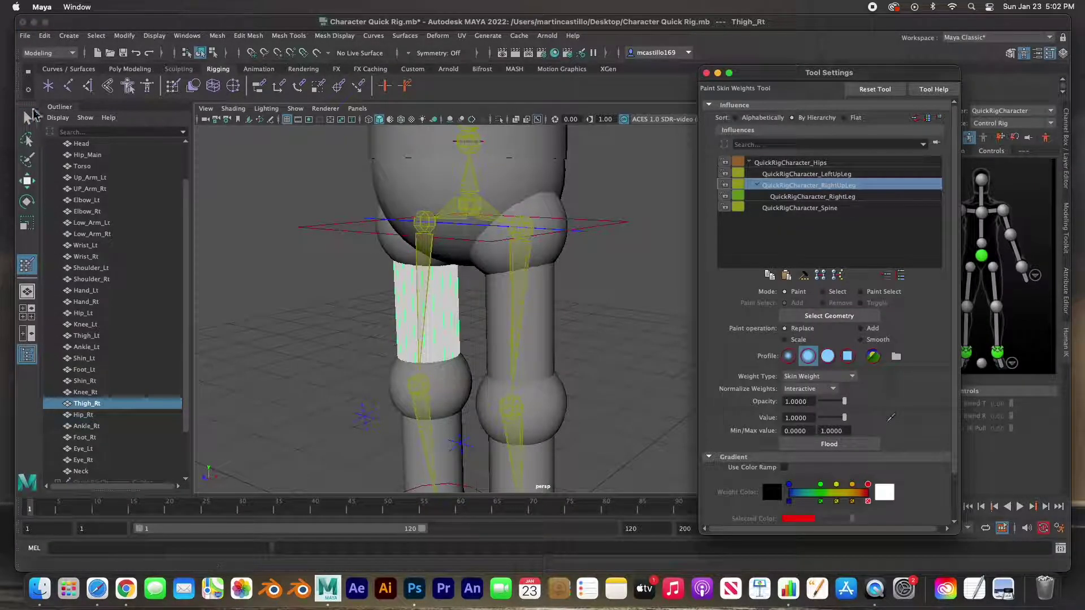
# Give the right knee mesh full RightLeg weight
pyautogui.click(26, 117)
pyautogui.click(403, 389)
pyautogui.click(27, 264)
pyautogui.click(821, 196)
pyautogui.click(825, 188)
pyautogui.click(827, 197)
pyautogui.click(829, 444)
# Give the right shin mesh full RightLeg weight
pyautogui.keyDown('alt'); pyautogui.moveTo(421, 459); pyautogui.dragTo(434, 324, button='middle'); pyautogui.keyUp('alt')
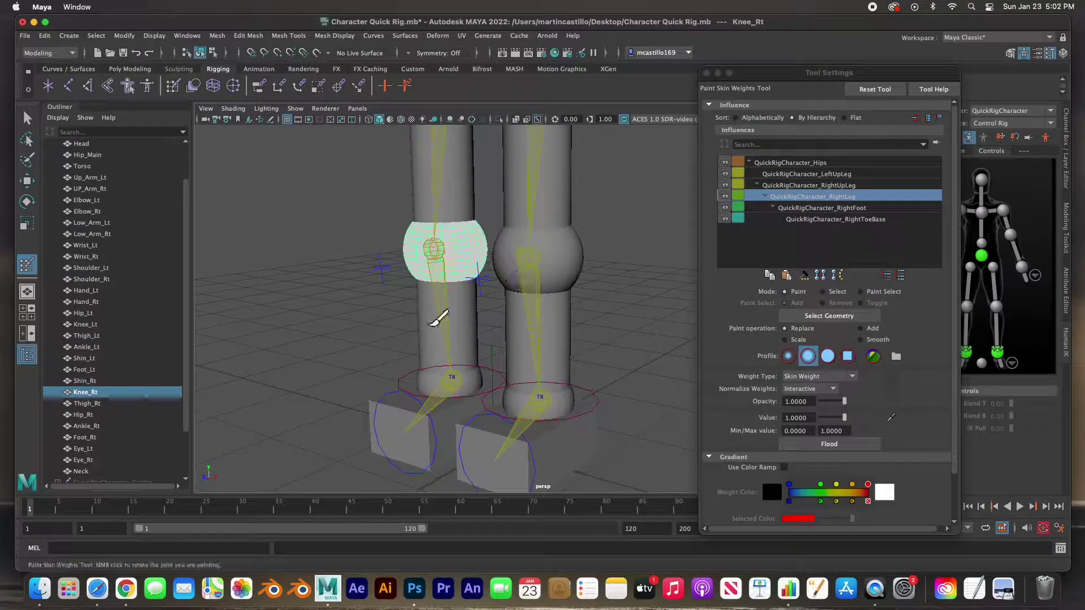
pyautogui.press('q')
pyautogui.click(427, 330)
pyautogui.click(27, 265)
pyautogui.click(831, 190)
pyautogui.click(829, 444)
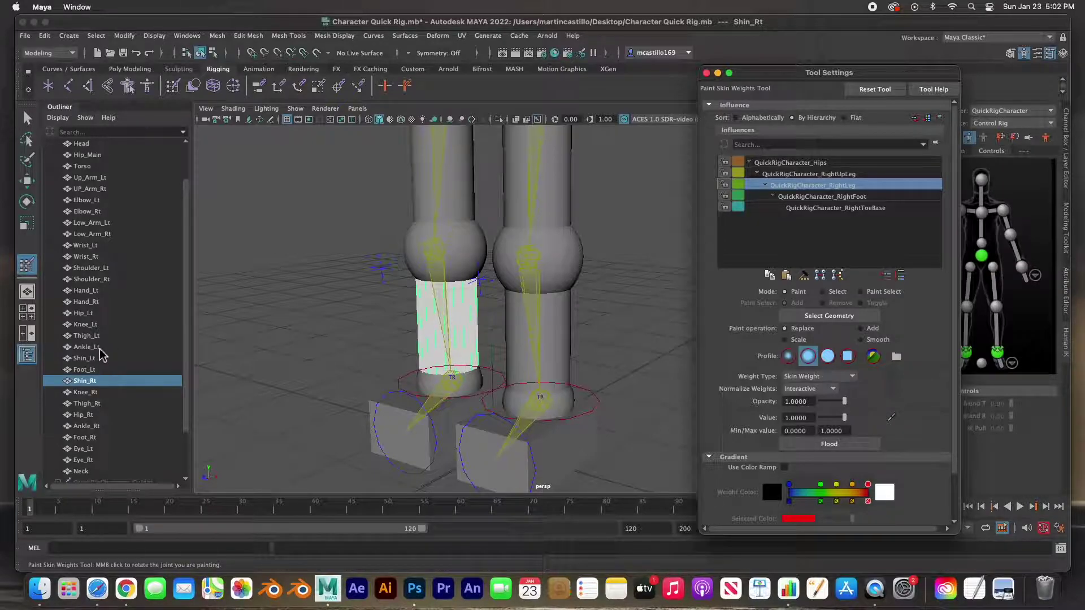
# Flood the right ankle and right foot meshes with full RightFoot weight
pyautogui.click(87, 429)
pyautogui.click(830, 198)
pyautogui.click(806, 447)
pyautogui.click(95, 440)
pyautogui.click(812, 446)
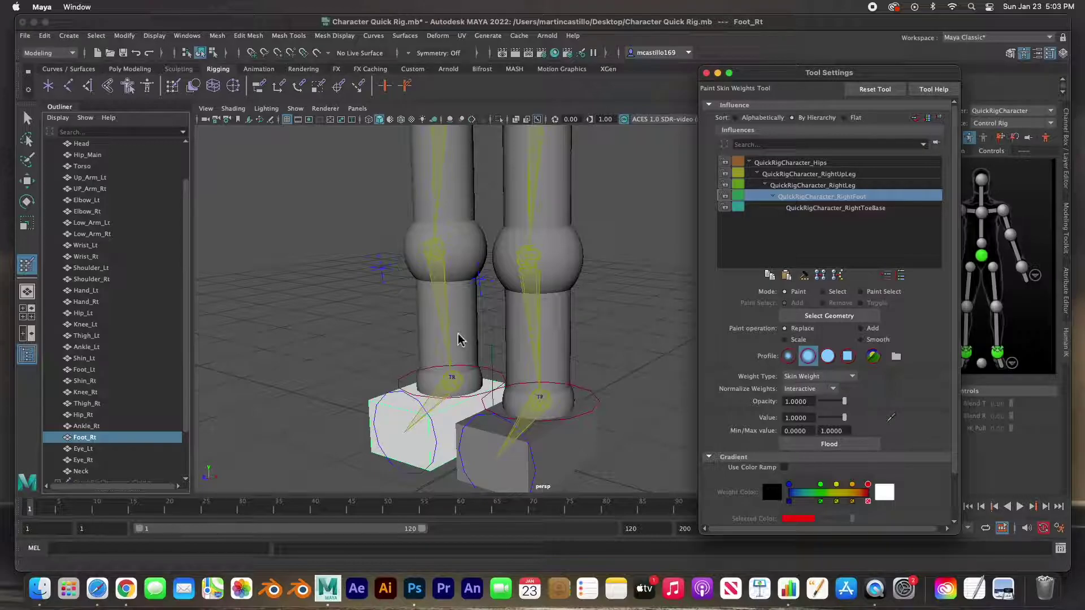
pyautogui.scroll(-5, 460, 340)
pyautogui.keyDown('alt'); pyautogui.moveTo(390, 175); pyautogui.dragTo(365, 339, button='middle'); pyautogui.keyUp('alt')
pyautogui.keyDown('alt'); pyautogui.moveTo(356, 338); pyautogui.dragTo(406, 337); pyautogui.keyUp('alt')
# Flood the right hand and right wrist meshes with full RightHand joint weight
pyautogui.click(26, 121)
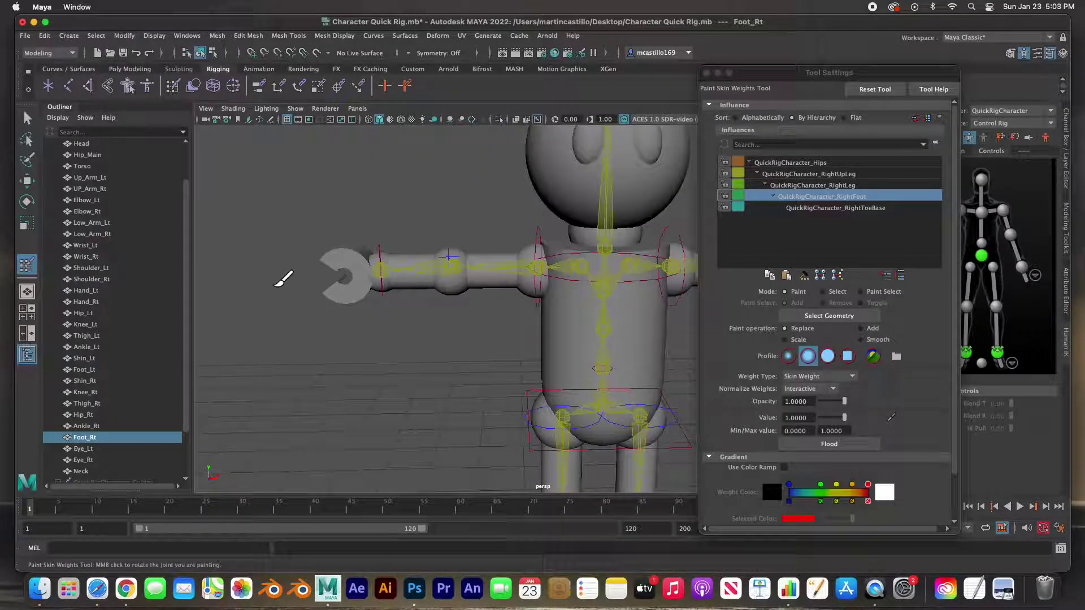
pyautogui.click(342, 289)
pyautogui.click(27, 266)
pyautogui.click(817, 208)
pyautogui.click(827, 445)
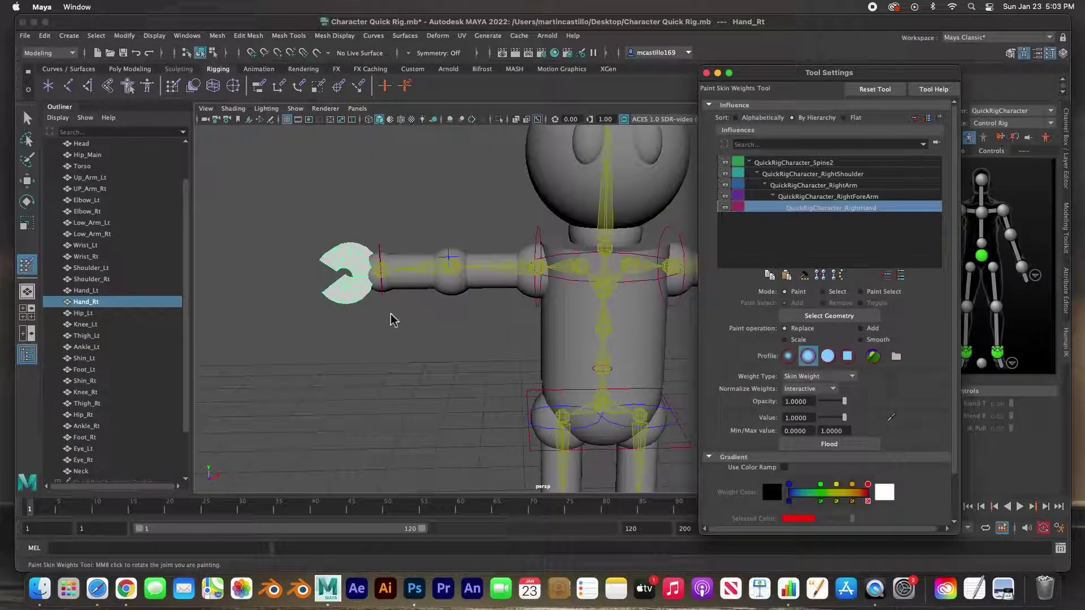
pyautogui.press('q')
pyautogui.click(381, 277)
pyautogui.click(27, 266)
pyautogui.click(839, 210)
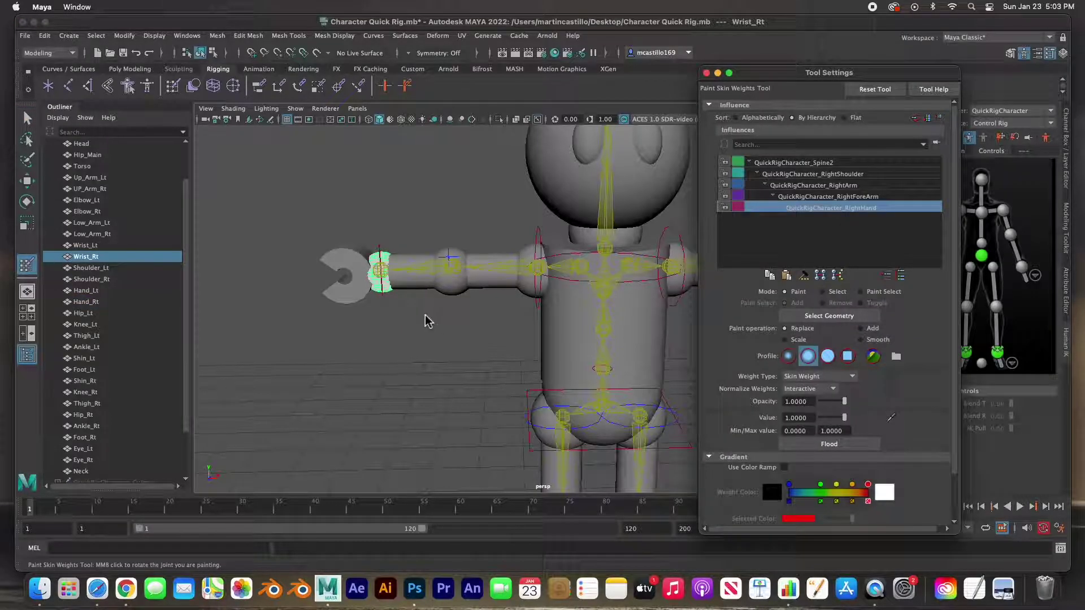
# Flood the right lower arm with full RightForeArm weight and prepare the elbow mesh
pyautogui.press('q')
pyautogui.click(133, 235)
pyautogui.press('y')
pyautogui.click(824, 197)
pyautogui.click(828, 445)
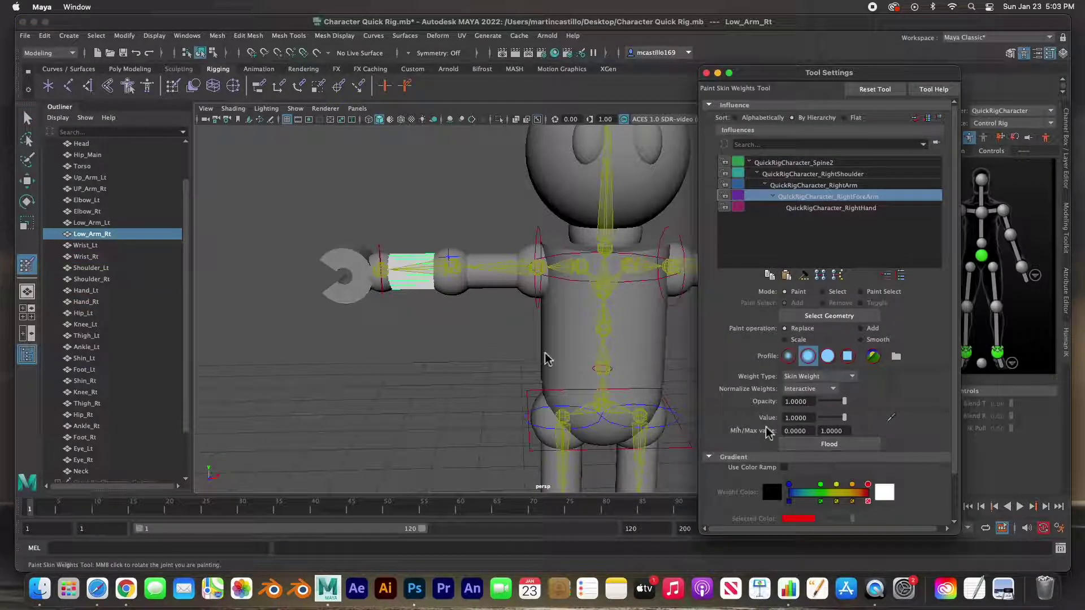
pyautogui.press('q')
pyautogui.click(451, 276)
pyautogui.click(27, 266)
# Assign the right upper arm and shoulder meshes to the RightArm joint
pyautogui.press('q')
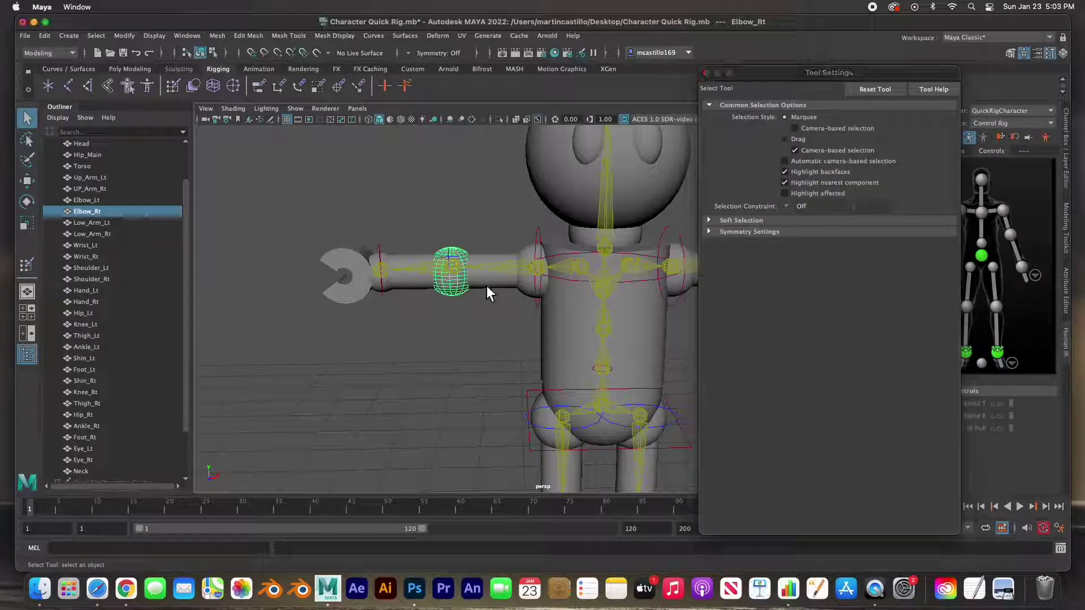
pyautogui.click(484, 280)
pyautogui.press('y')
pyautogui.click(826, 196)
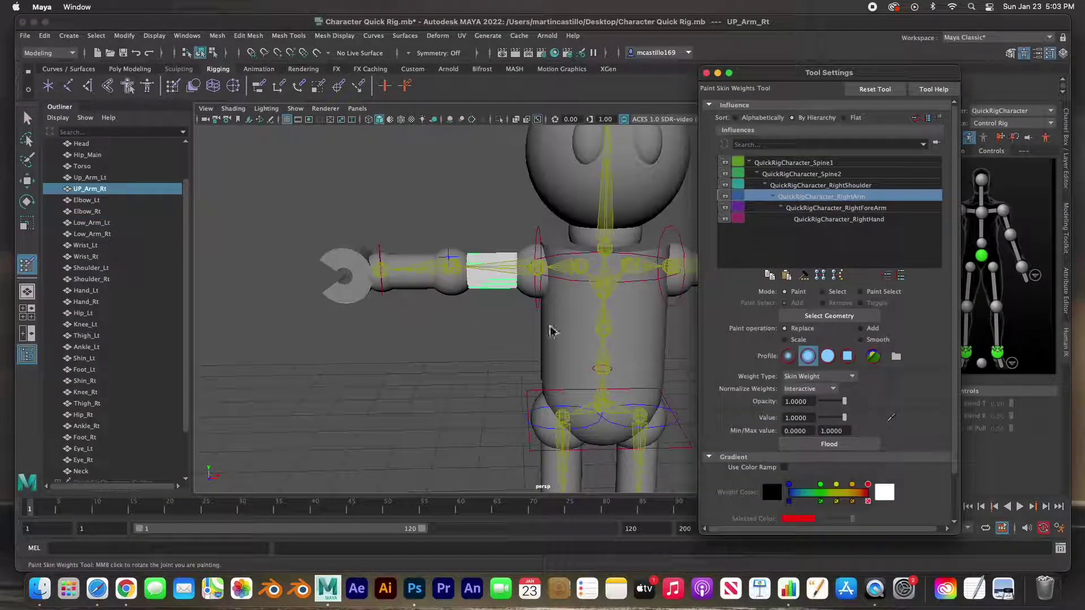
pyautogui.press('q')
pyautogui.click(534, 271)
pyautogui.press('y')
pyautogui.click(824, 219)
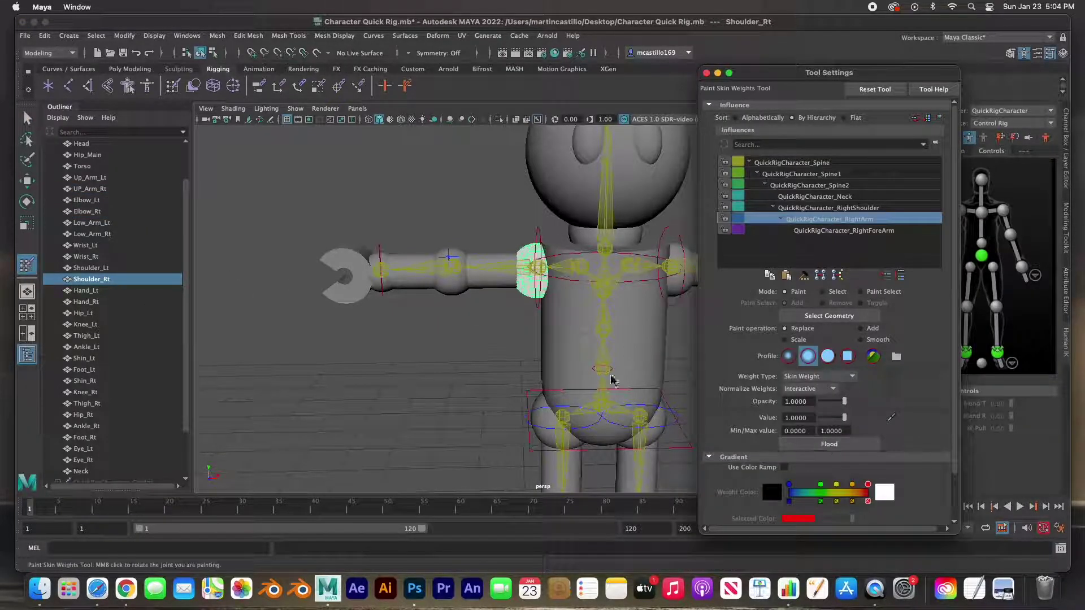
# Check the torso's Spine2 weights, then flood the torso with full Hips weight
pyautogui.keyDown('alt'); pyautogui.moveTo(620, 356); pyautogui.dragTo(550, 334, button='middle'); pyautogui.keyUp('alt')
pyautogui.press('q')
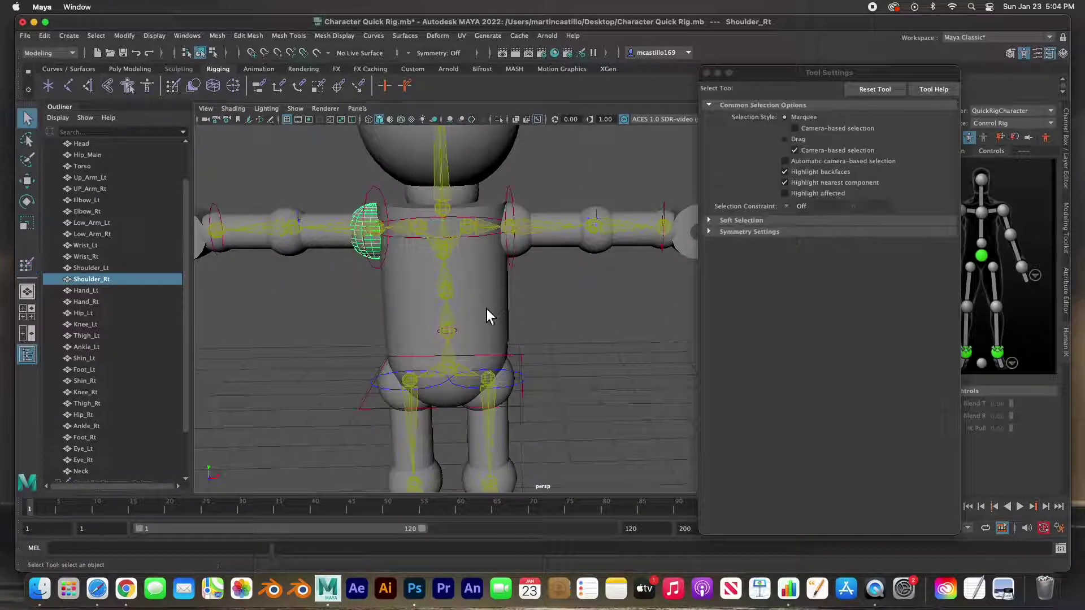
pyautogui.click(393, 217)
pyautogui.press('y')
pyautogui.click(823, 209)
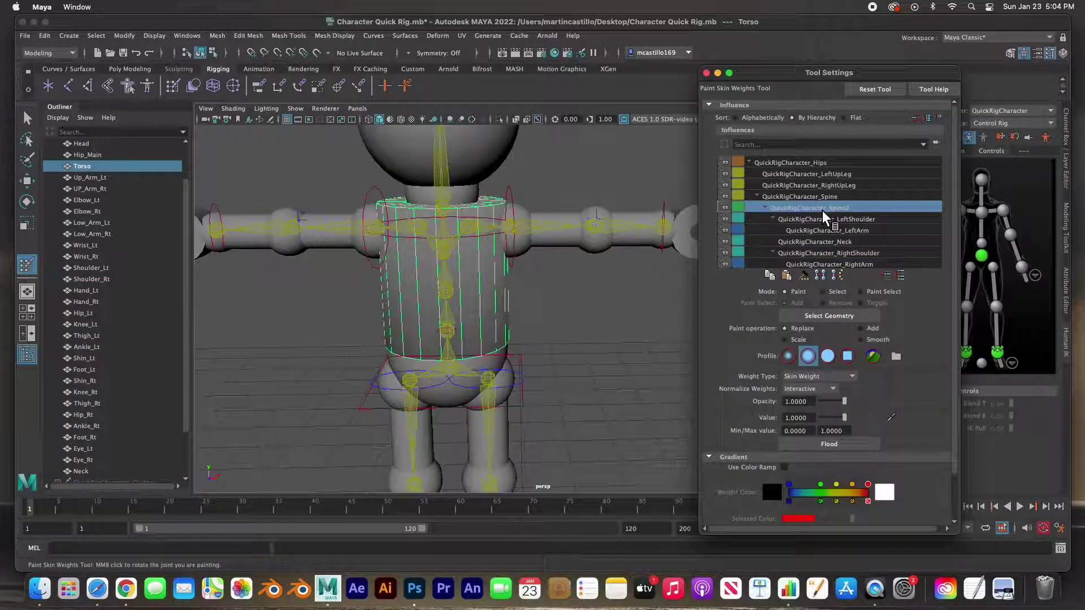
pyautogui.click(814, 163)
pyautogui.click(829, 444)
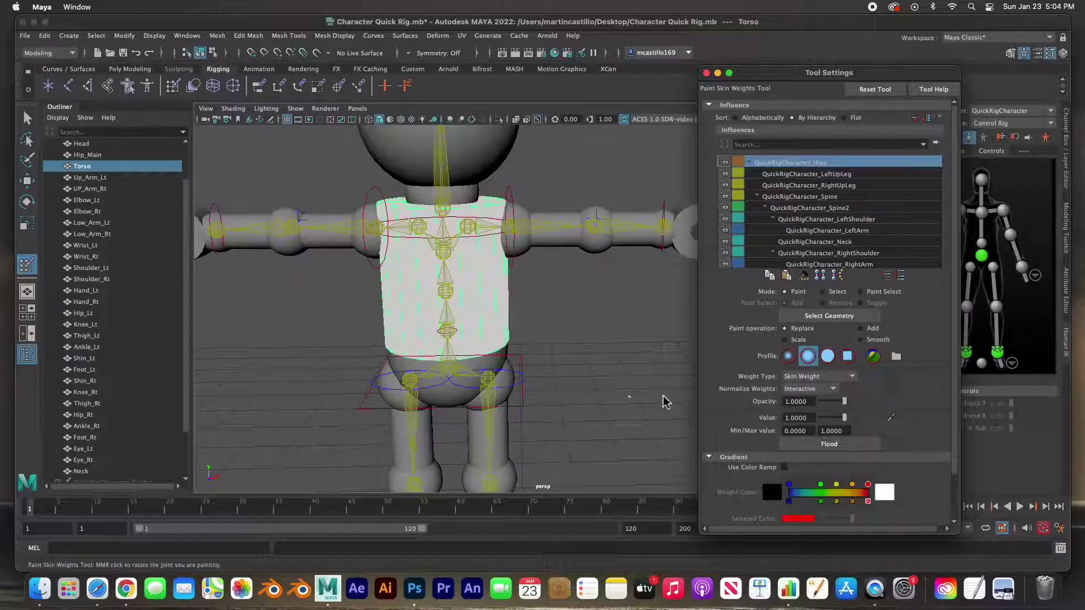
# Flood the main hip mesh with full weight and assign the neck mesh to the Neck joint
pyautogui.press('q')
pyautogui.click(486, 390)
pyautogui.click(27, 264)
pyautogui.click(829, 444)
pyautogui.press('q')
pyautogui.click(472, 194)
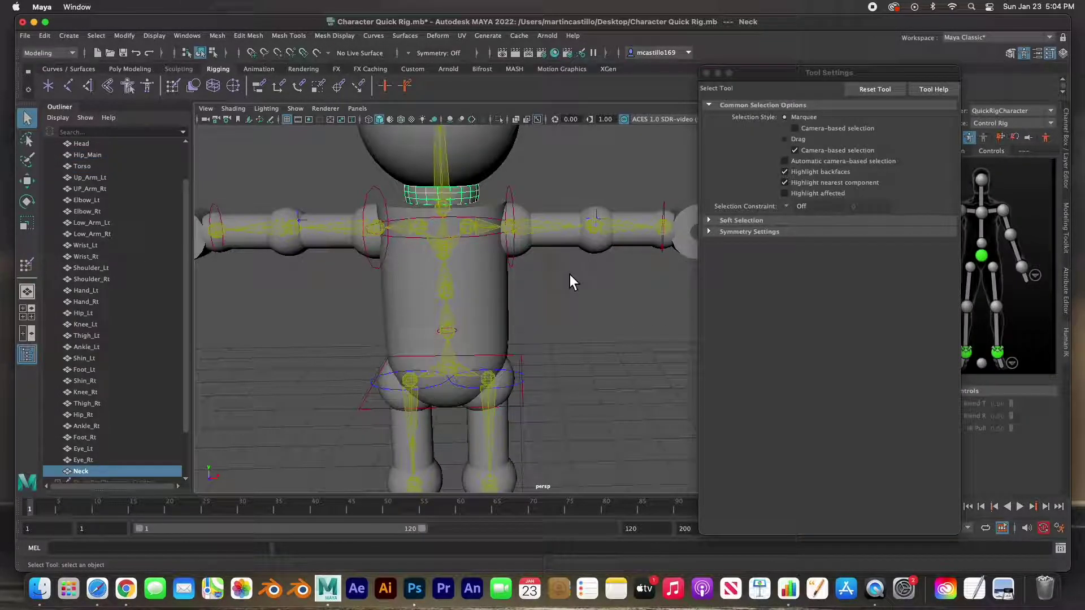
pyautogui.press('y')
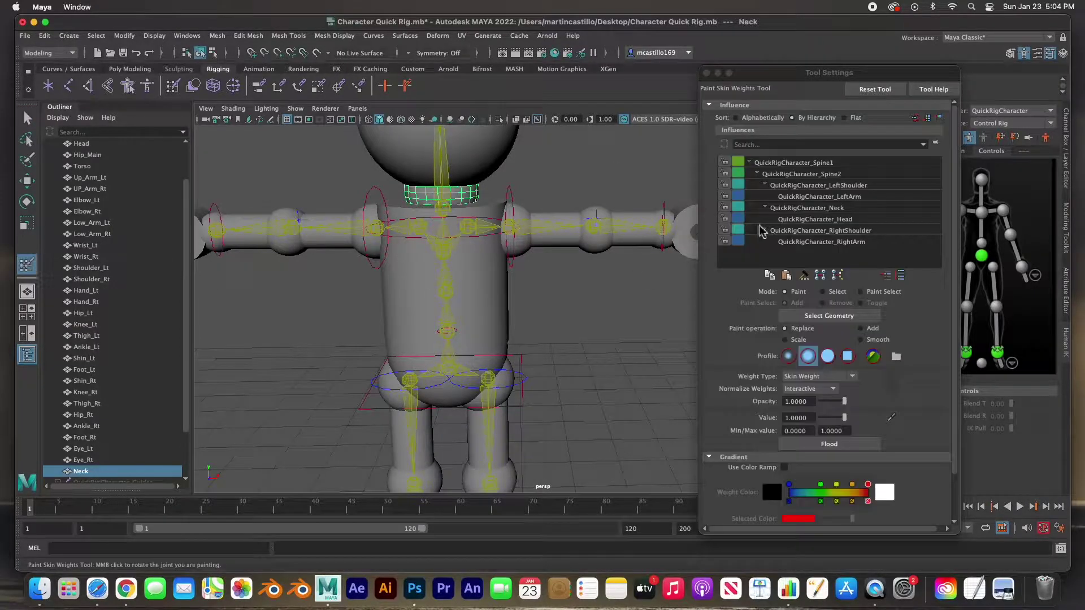
pyautogui.click(818, 208)
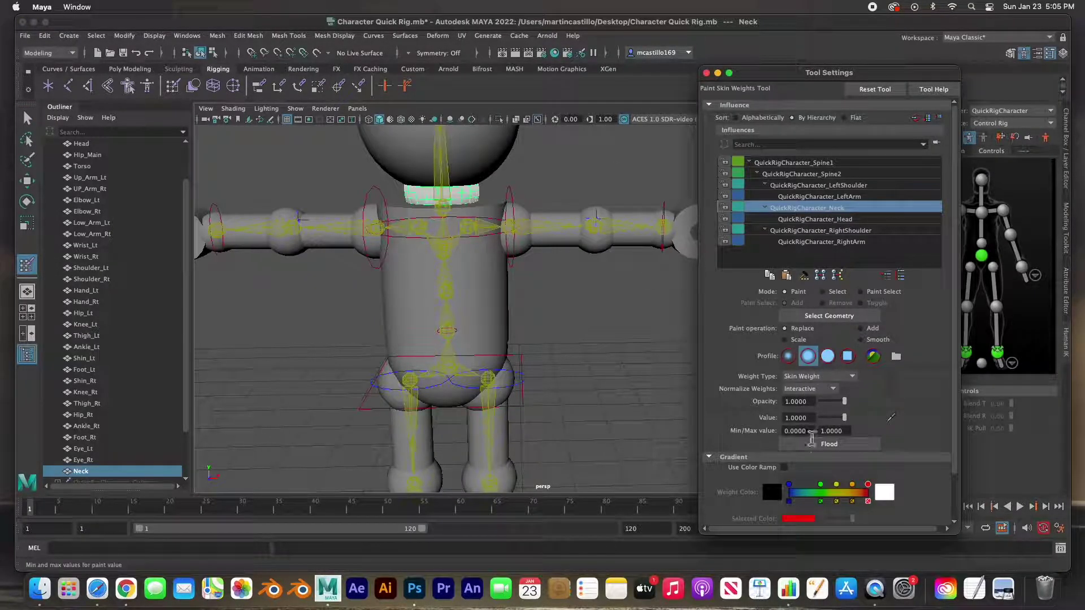
pyautogui.keyDown('alt'); pyautogui.moveTo(474, 168); pyautogui.dragTo(477, 328, button='middle'); pyautogui.keyUp('alt')
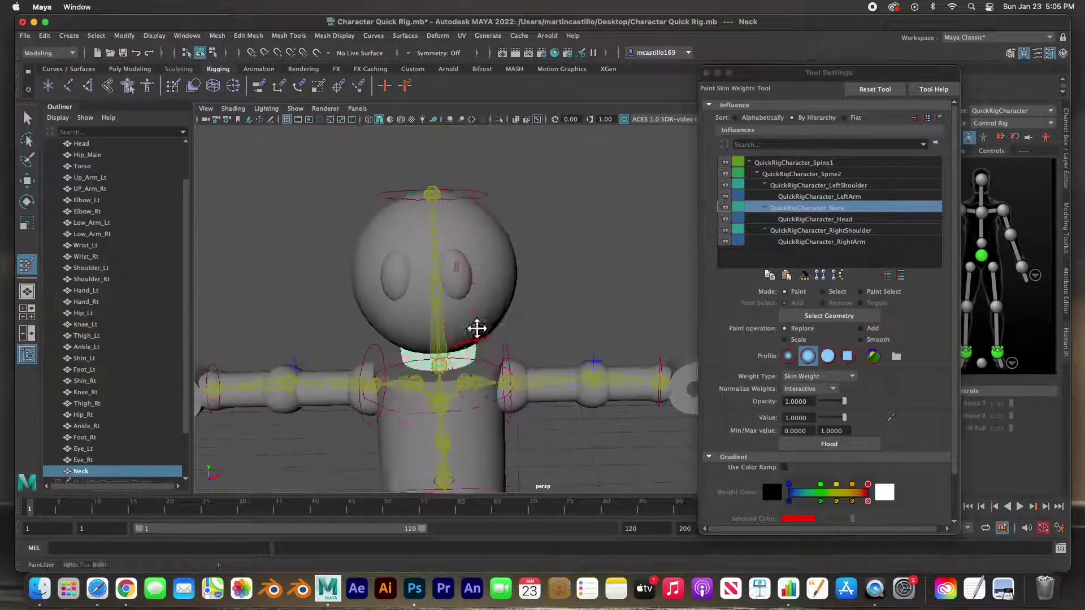
# Flood the head mesh with full QuickRigCharacter_Head joint weight
pyautogui.press('q')
pyautogui.click(508, 283)
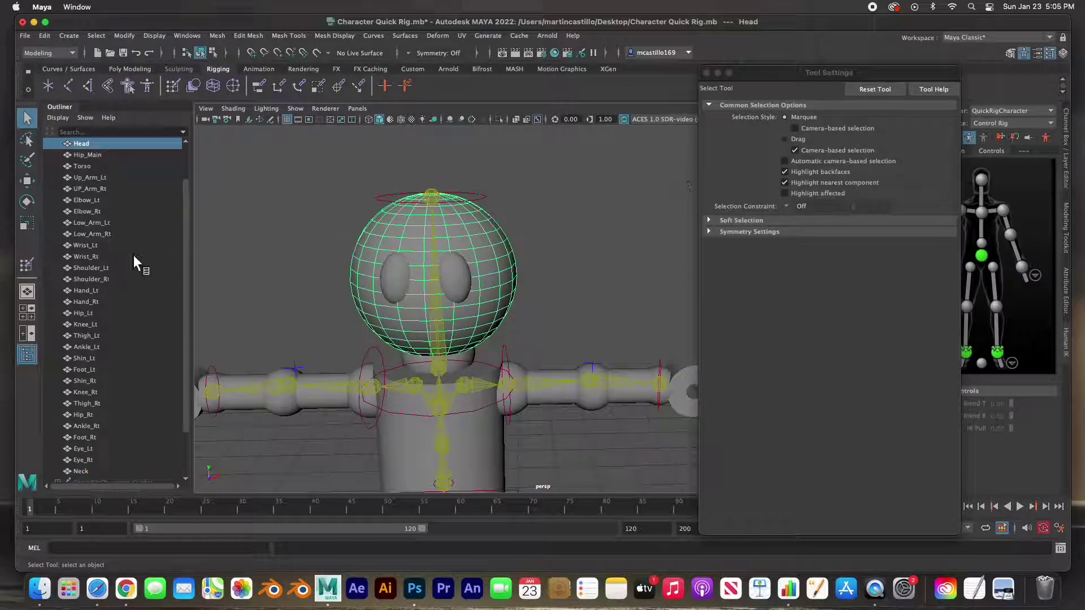
pyautogui.press('y')
pyautogui.click(814, 219)
pyautogui.click(829, 444)
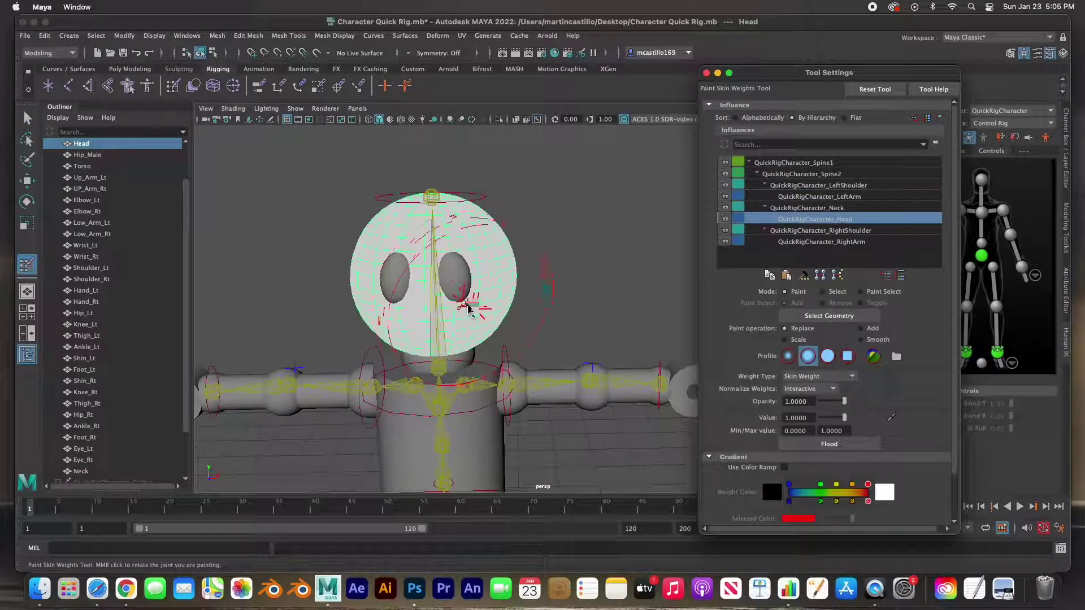
# Flood both eye meshes with full Head weight, then close Tool Settings and deselect
pyautogui.press('q')
pyautogui.click(457, 280)
pyautogui.click(26, 265)
pyautogui.click(813, 197)
pyautogui.click(825, 444)
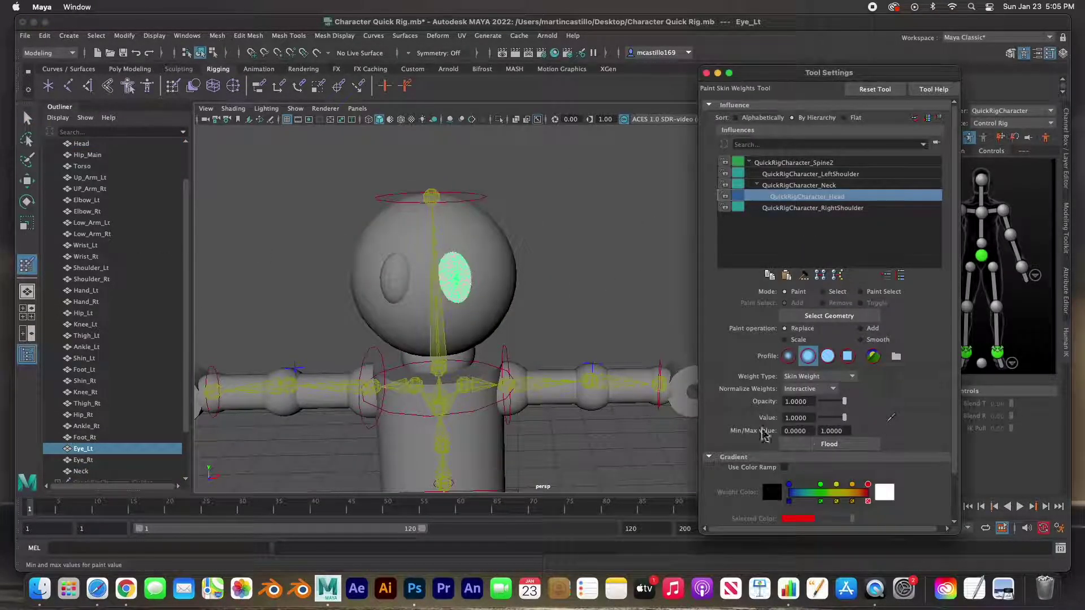
pyautogui.press('q')
pyautogui.click(395, 278)
pyautogui.click(27, 266)
pyautogui.click(797, 197)
pyautogui.click(828, 444)
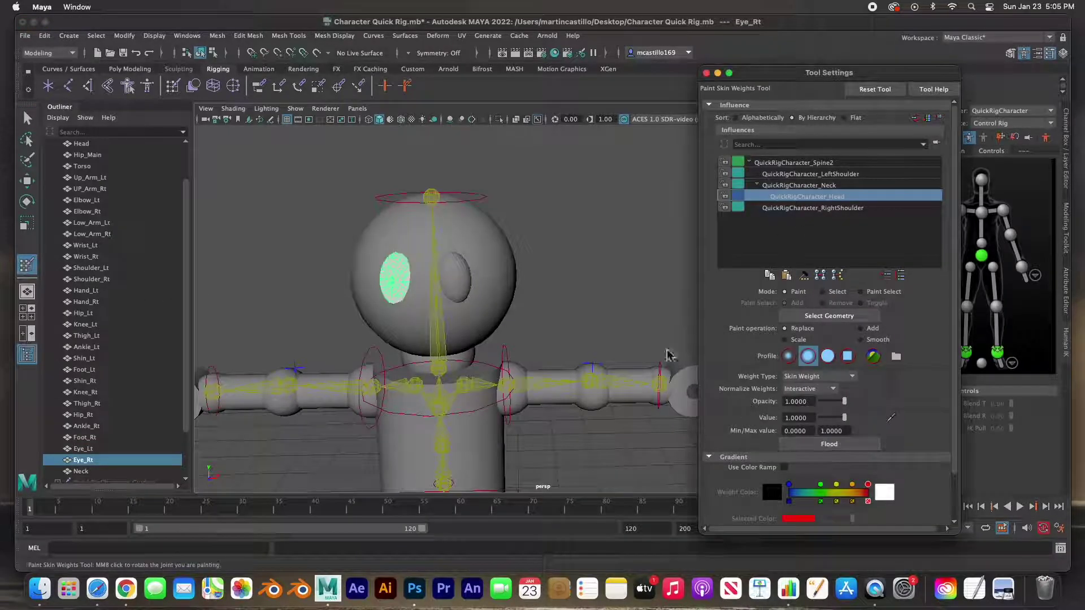
pyautogui.press('q')
pyautogui.click(709, 71)
pyautogui.click(584, 279)
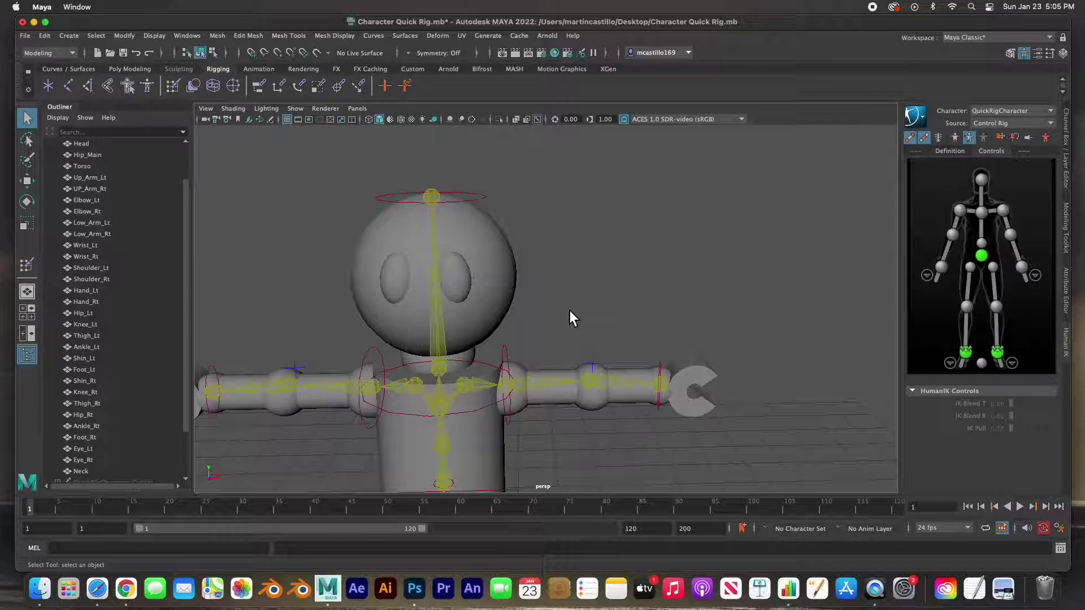
# Frame the robot, tilt the head by moving its effector, then undo the tilt
pyautogui.press('a')
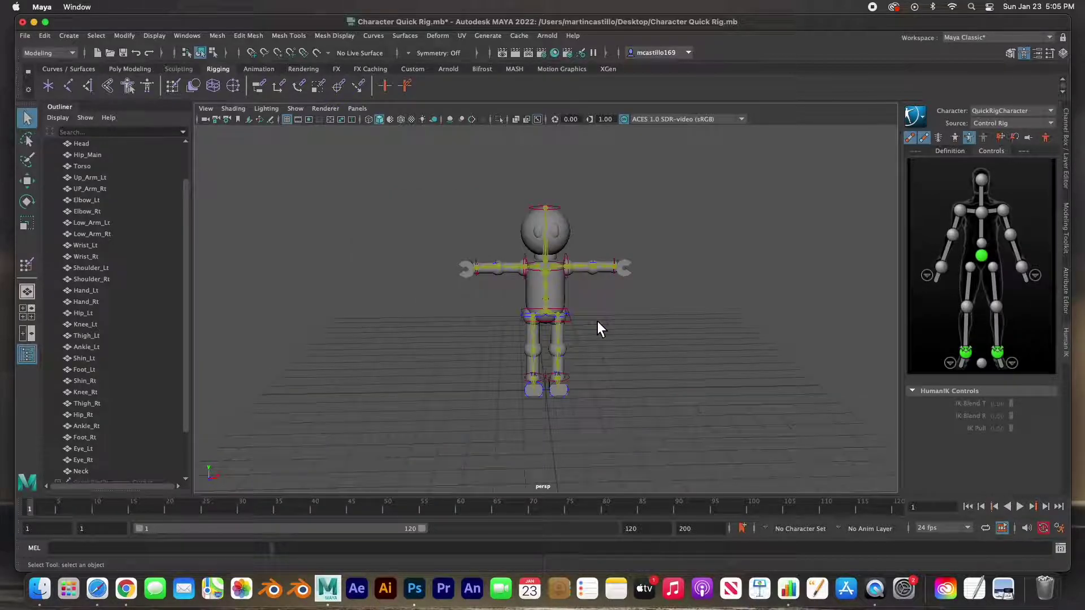
pyautogui.scroll(5, 598, 321)
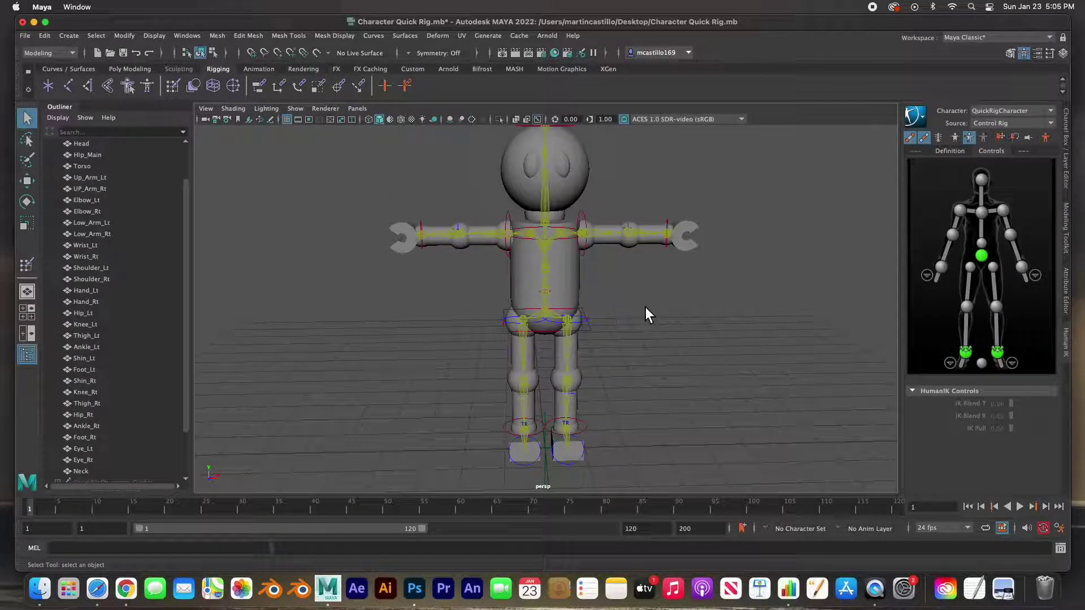
pyautogui.keyDown('alt'); pyautogui.moveTo(635, 298); pyautogui.dragTo(576, 303); pyautogui.keyUp('alt')
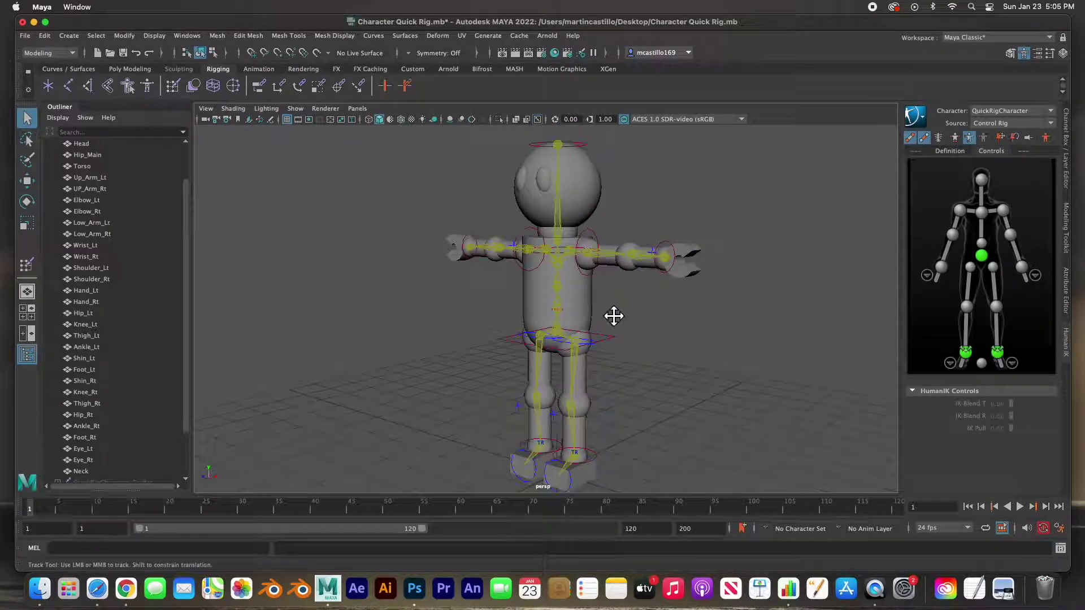
pyautogui.keyDown('alt'); pyautogui.moveTo(616, 315); pyautogui.dragTo(600, 319, button='middle'); pyautogui.keyUp('alt')
pyautogui.click(570, 151)
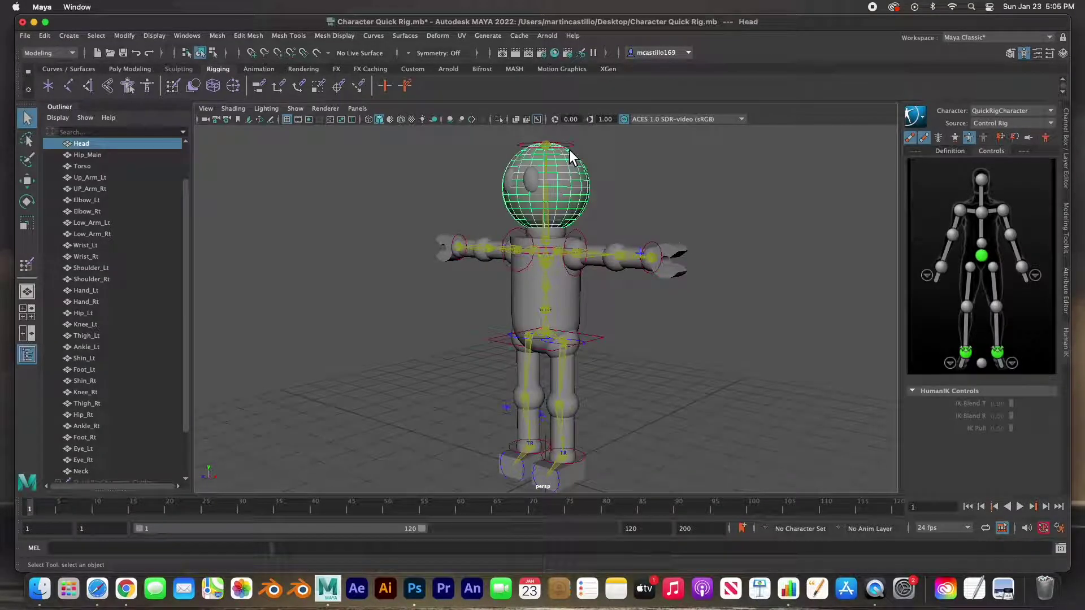
pyautogui.click(579, 148)
pyautogui.click(570, 150)
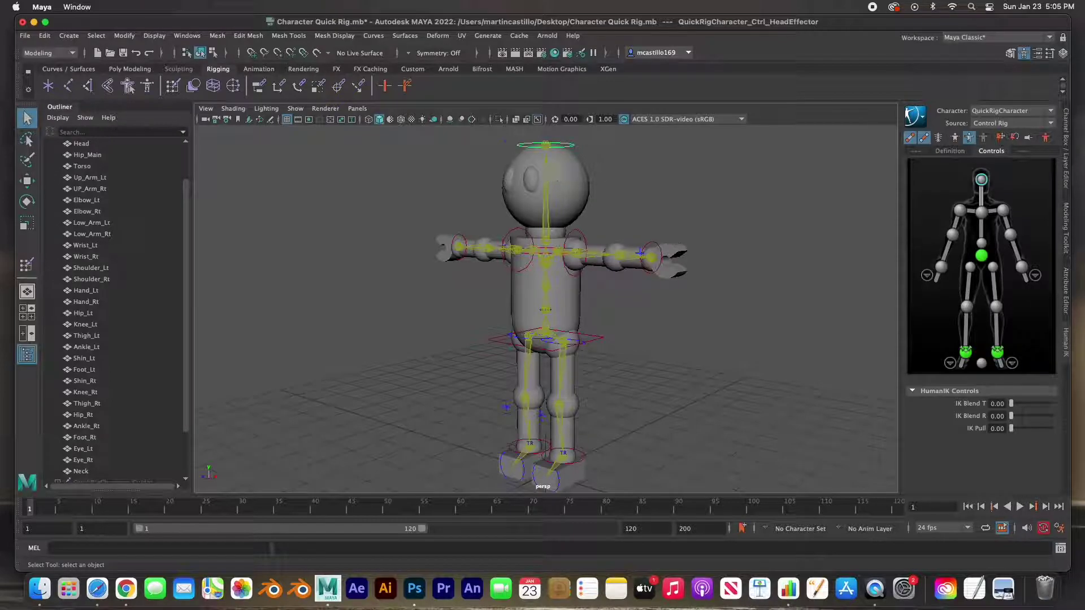
pyautogui.press('w')
pyautogui.moveTo(551, 149); pyautogui.dragTo(535, 222)
pyautogui.press('z')
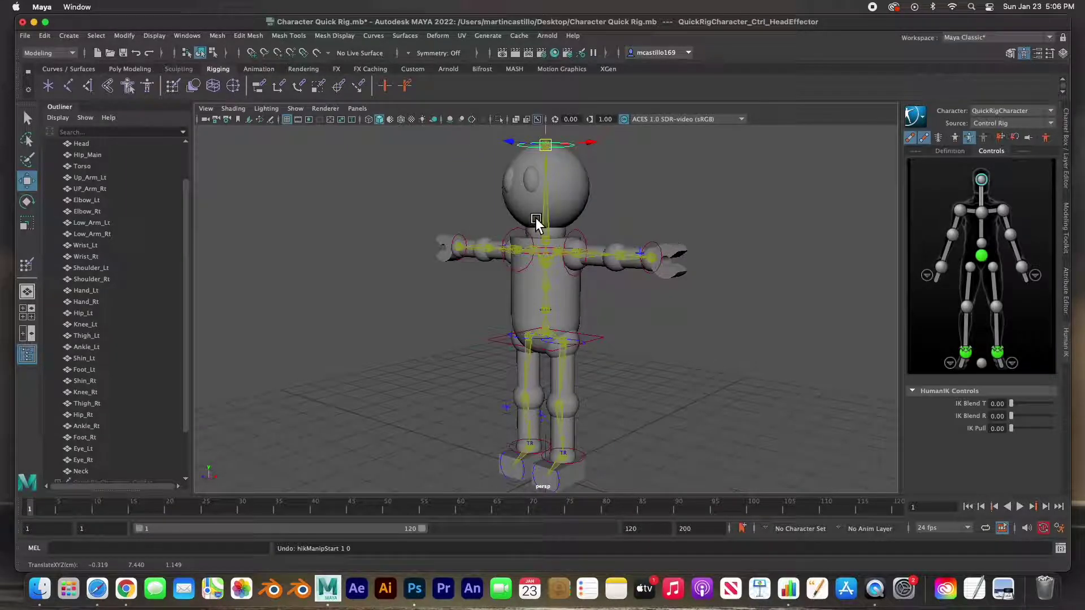
# Lower the hips effector into a crouch, then undo it
pyautogui.click(601, 340)
pyautogui.moveTo(551, 341); pyautogui.dragTo(537, 388)
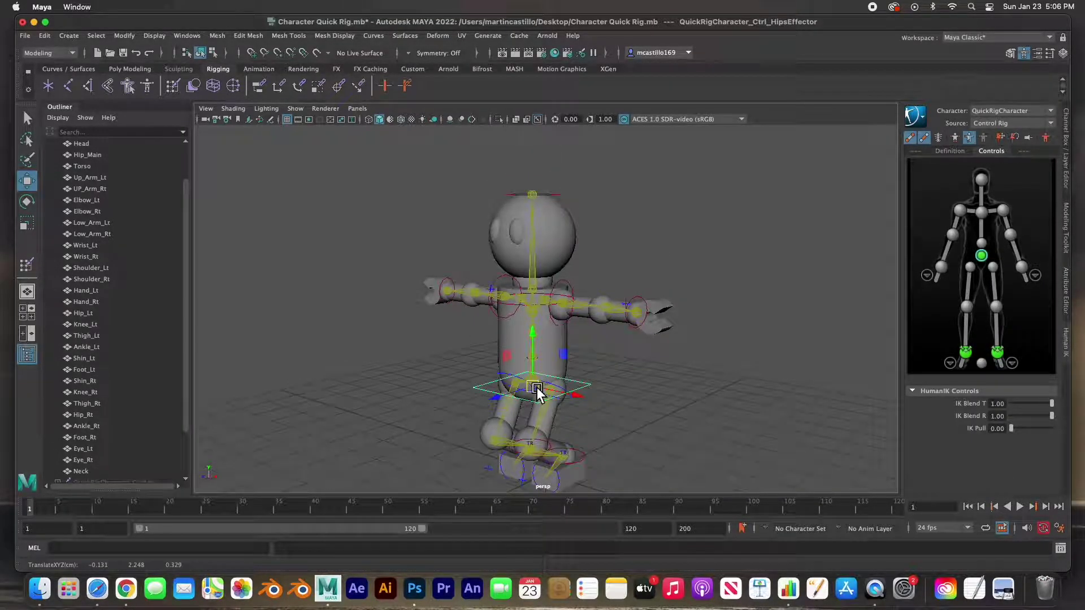
pyautogui.press('super+z')
# Pull the left wrist effector down to bend the arm, then undo back to T-pose
pyautogui.keyDown('alt'); pyautogui.moveTo(619, 332); pyautogui.dragTo(663, 348); pyautogui.keyUp('alt')
pyautogui.click(666, 278)
pyautogui.moveTo(671, 269); pyautogui.dragTo(610, 298)
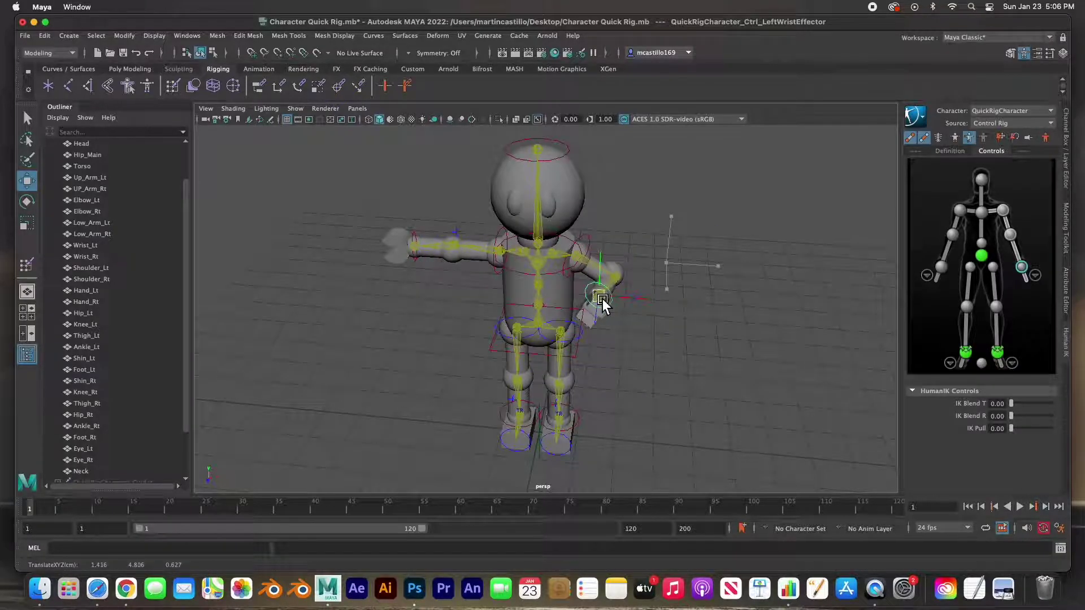
pyautogui.moveTo(647, 339)
pyautogui.keyDown('alt'); pyautogui.mouseDown()
pyautogui.moveTo(545, 286)
pyautogui.moveTo(513, 254)
pyautogui.moveTo(611, 335)
pyautogui.moveTo(654, 332)
pyautogui.mouseUp(); pyautogui.keyUp('alt')
pyautogui.hotkey('ctrl', 'z')
pyautogui.click(442, 271)
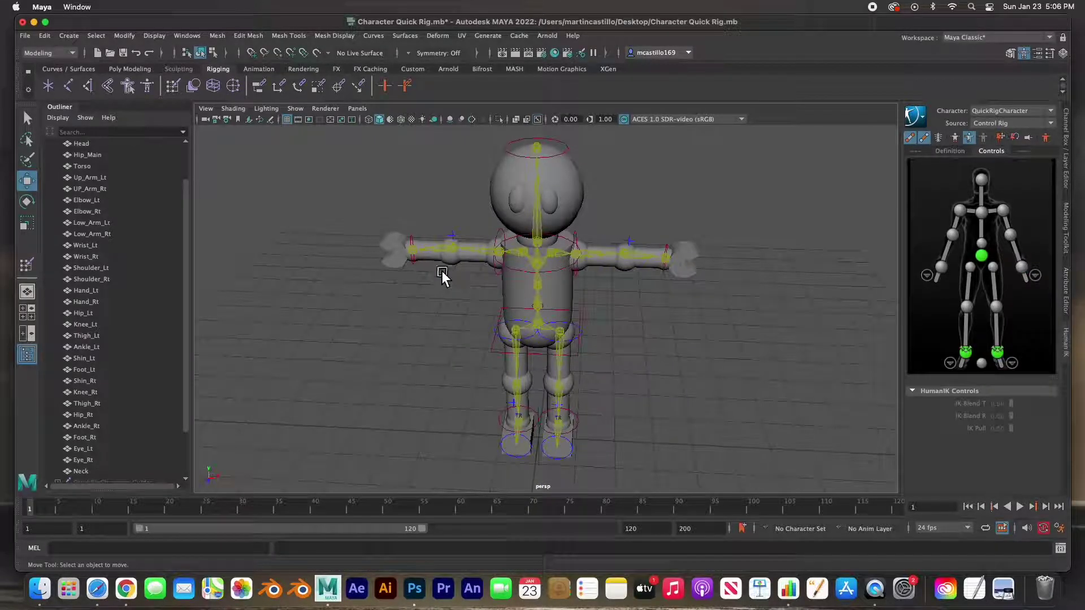
pyautogui.keyDown('alt'); pyautogui.moveTo(525, 255); pyautogui.dragTo(503, 244); pyautogui.keyUp('alt')
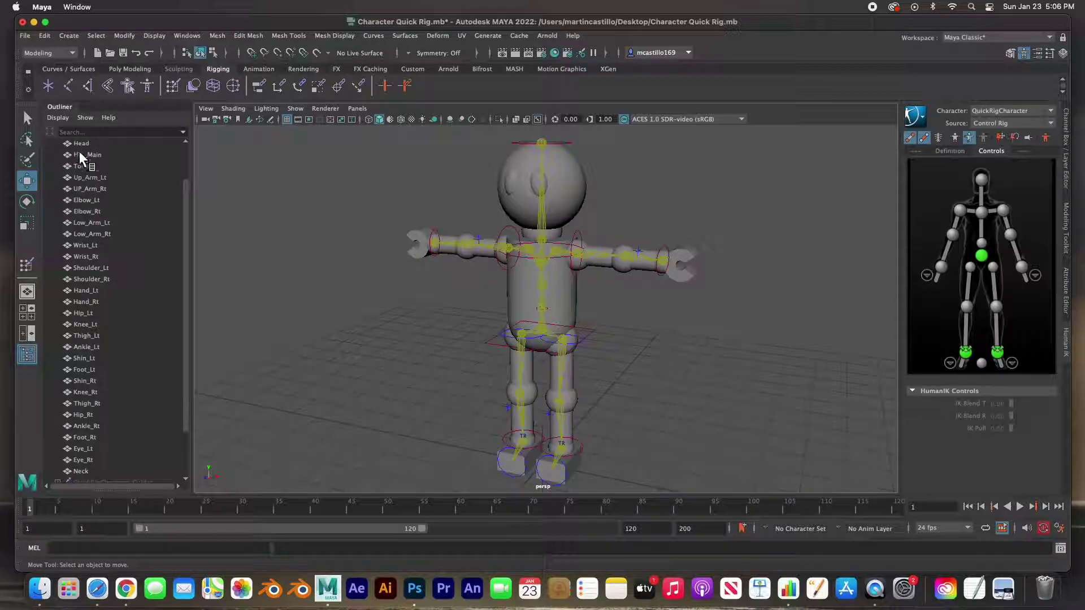
# Paint skin weights on the head mesh, choosing QuickRigCharacter_Head and flooding it
pyautogui.scroll(4, 120, 305)
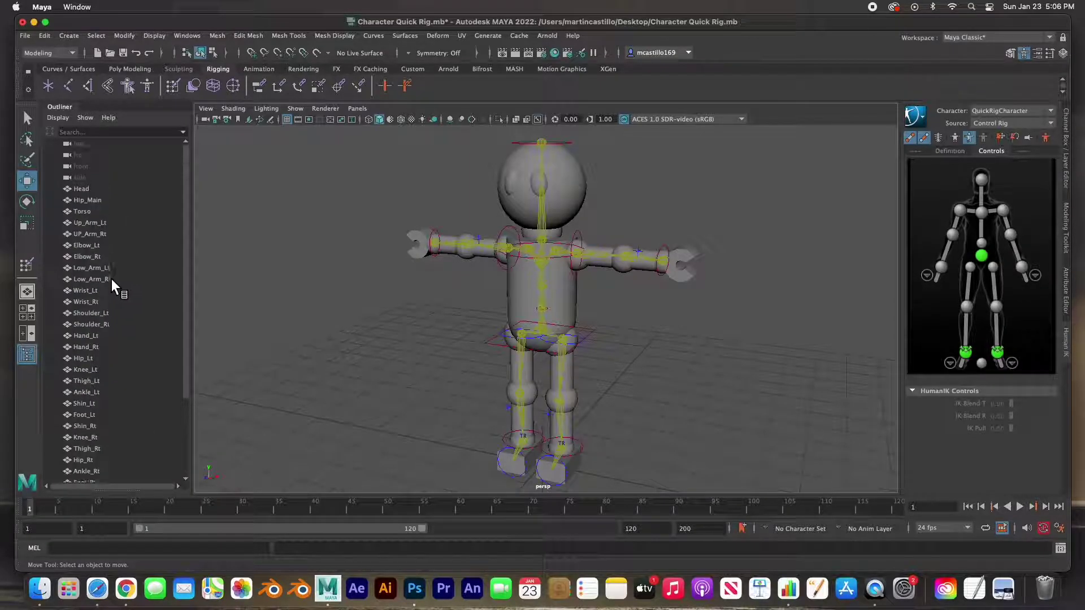
pyautogui.click(574, 197)
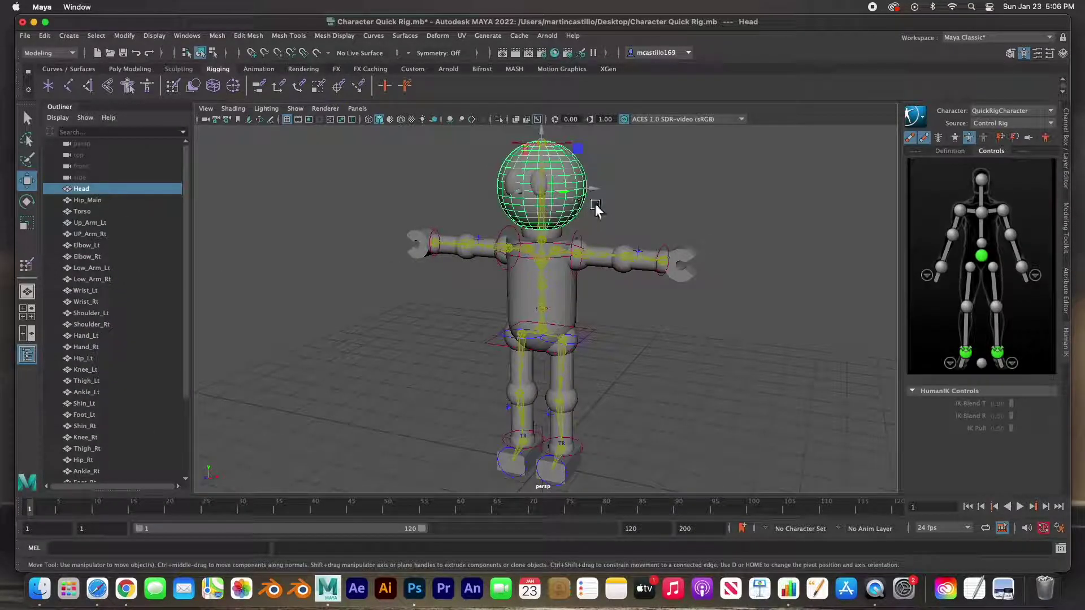
pyautogui.click(28, 267)
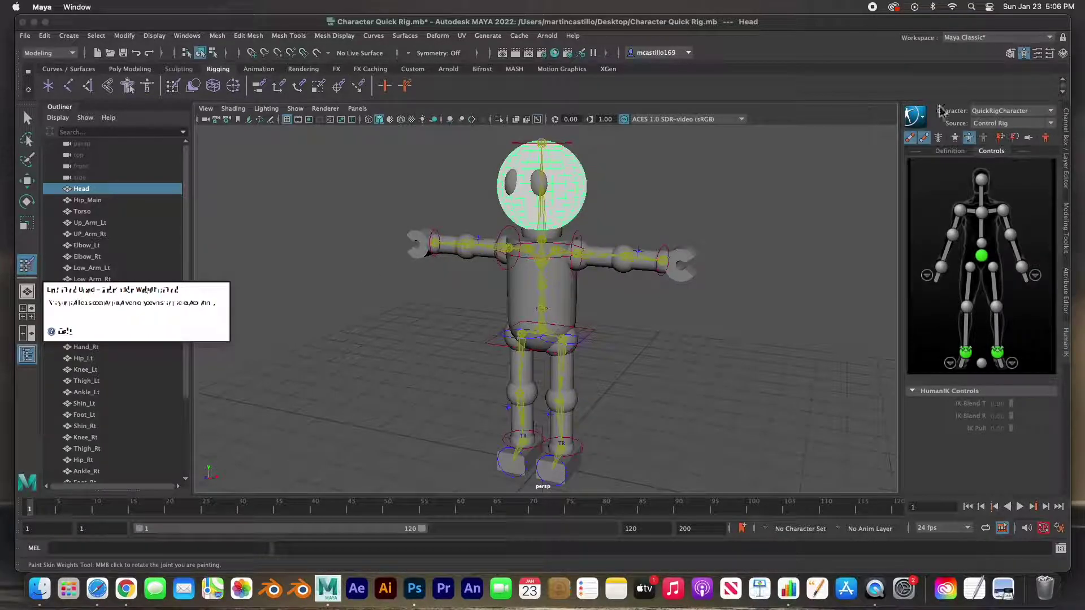
pyautogui.click(1050, 53)
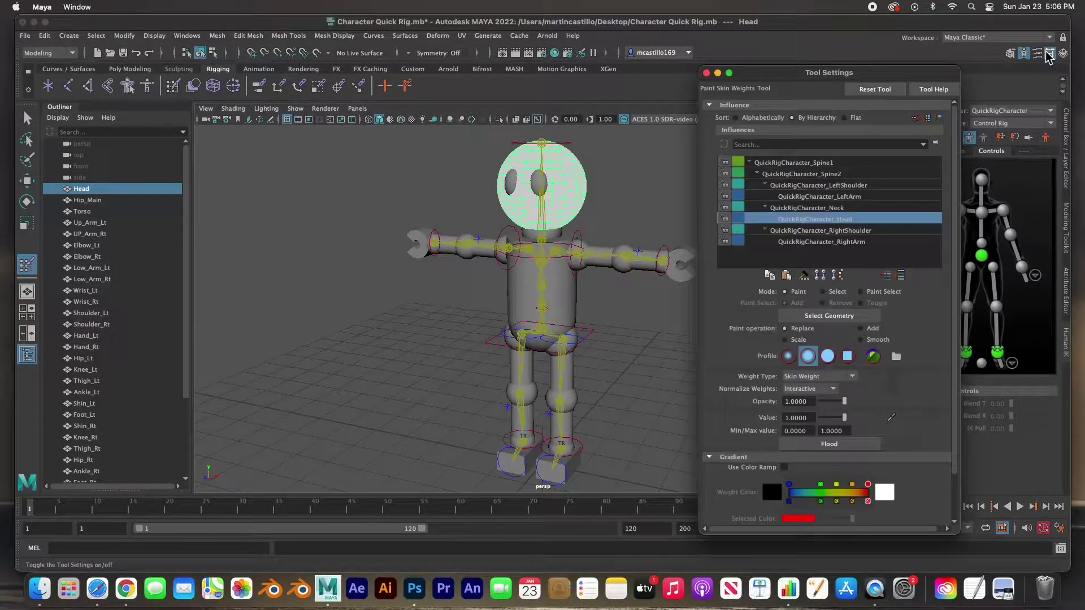
pyautogui.click(780, 221)
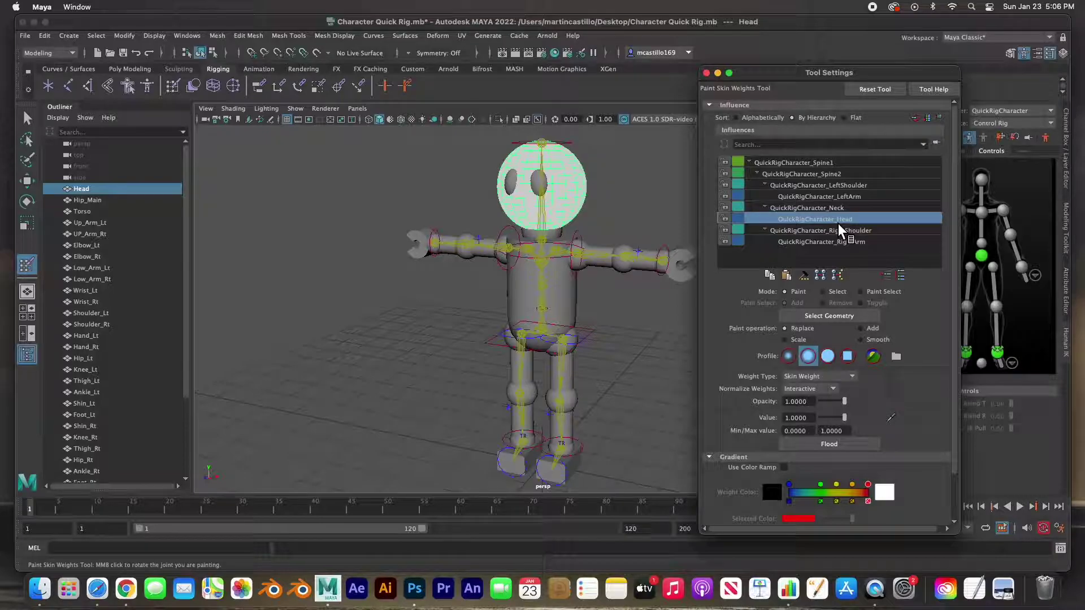
pyautogui.click(837, 445)
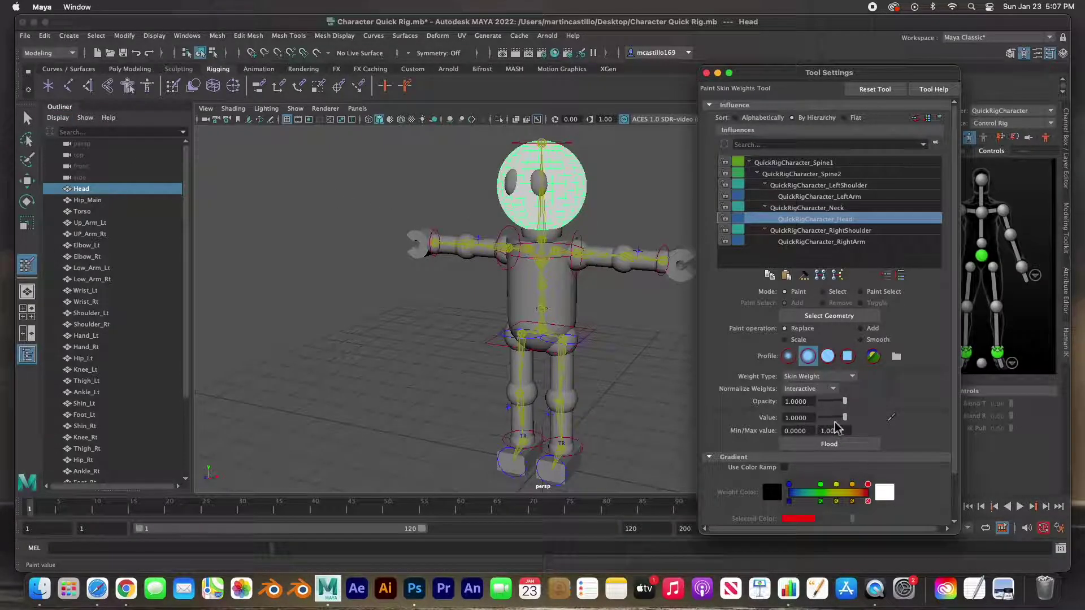
# Flood the head with weight 0 as a test, then reflood it at value 1
pyautogui.click(582, 198)
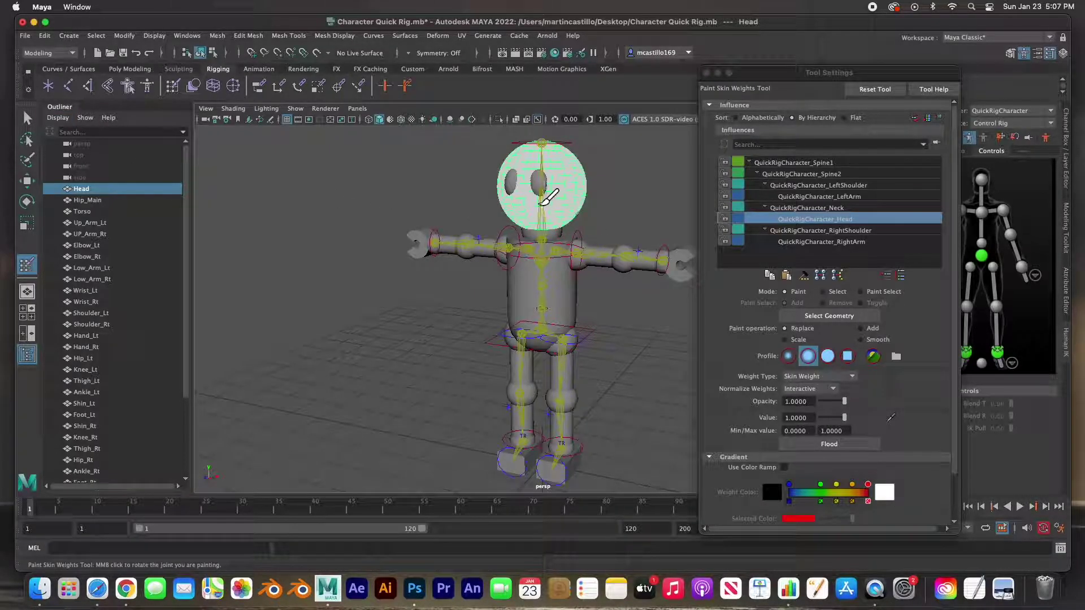
pyautogui.moveTo(845, 418); pyautogui.dragTo(805, 419)
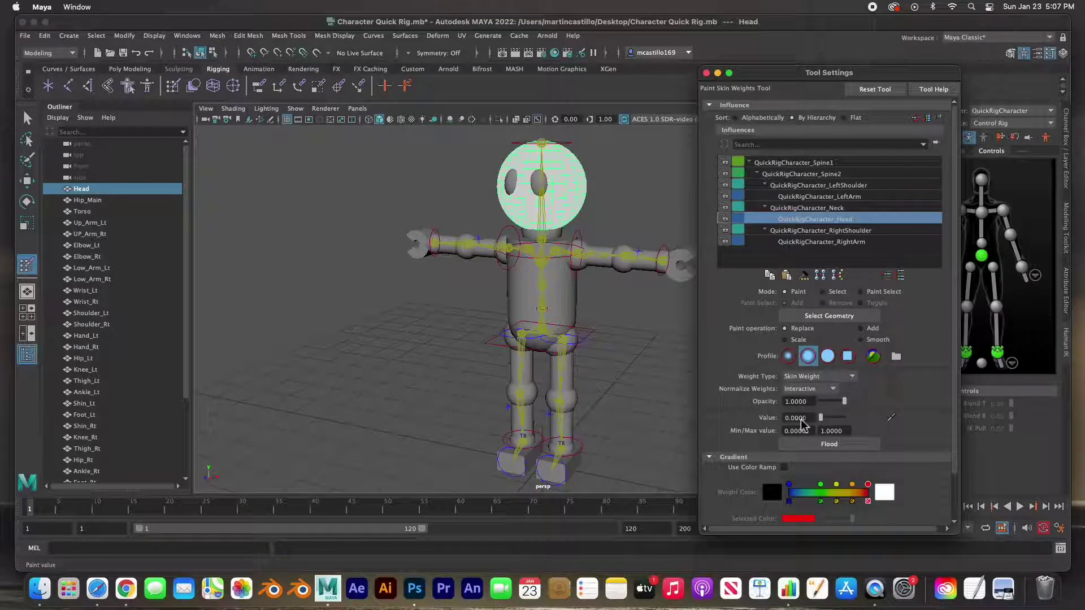
pyautogui.moveTo(583, 193); pyautogui.dragTo(542, 198)
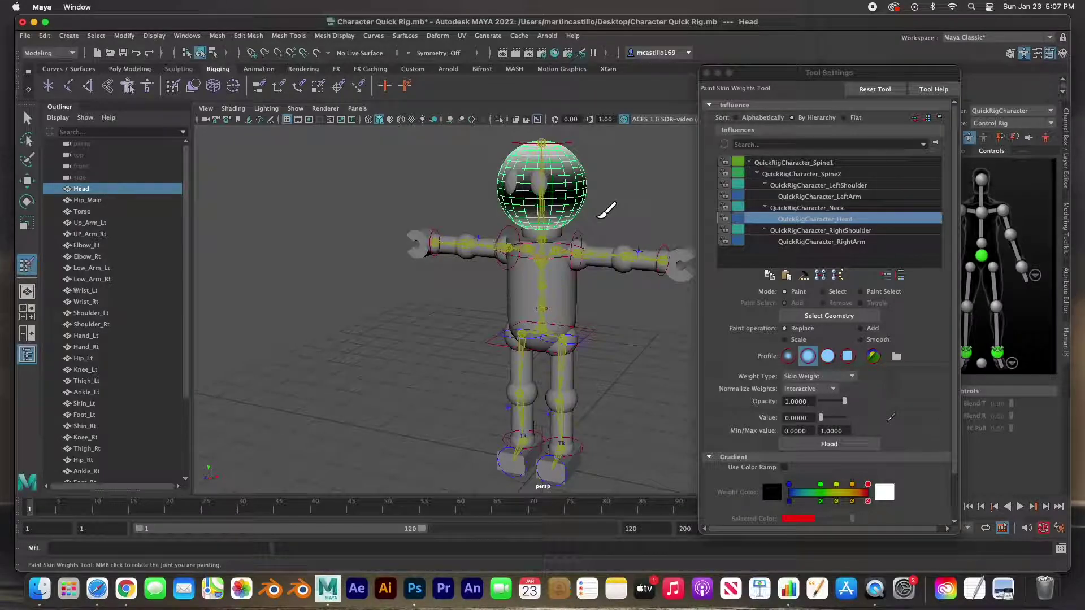
pyautogui.press('super+z')
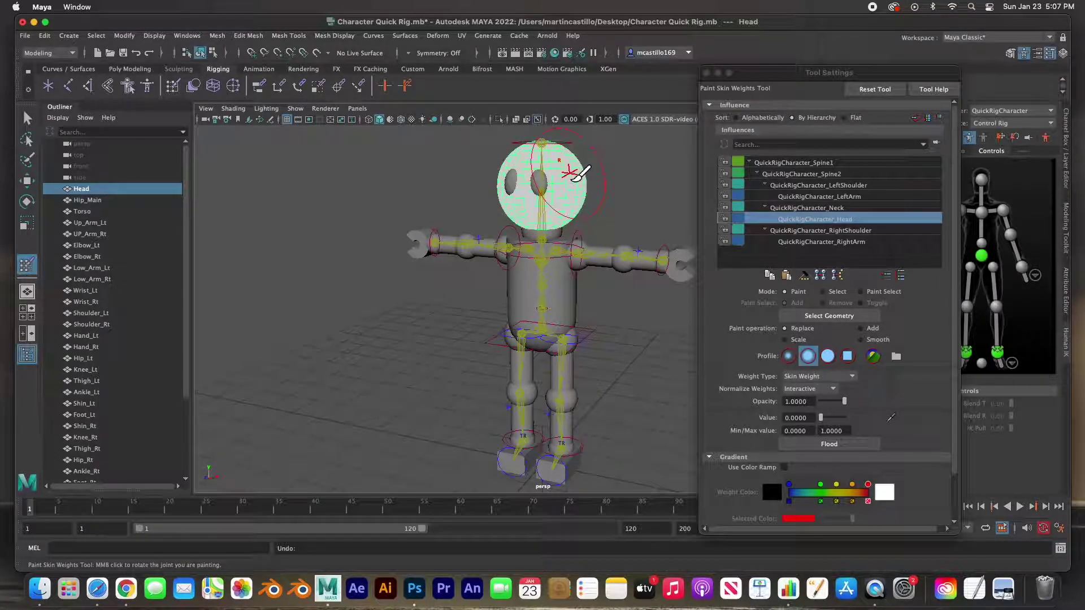
pyautogui.click(821, 445)
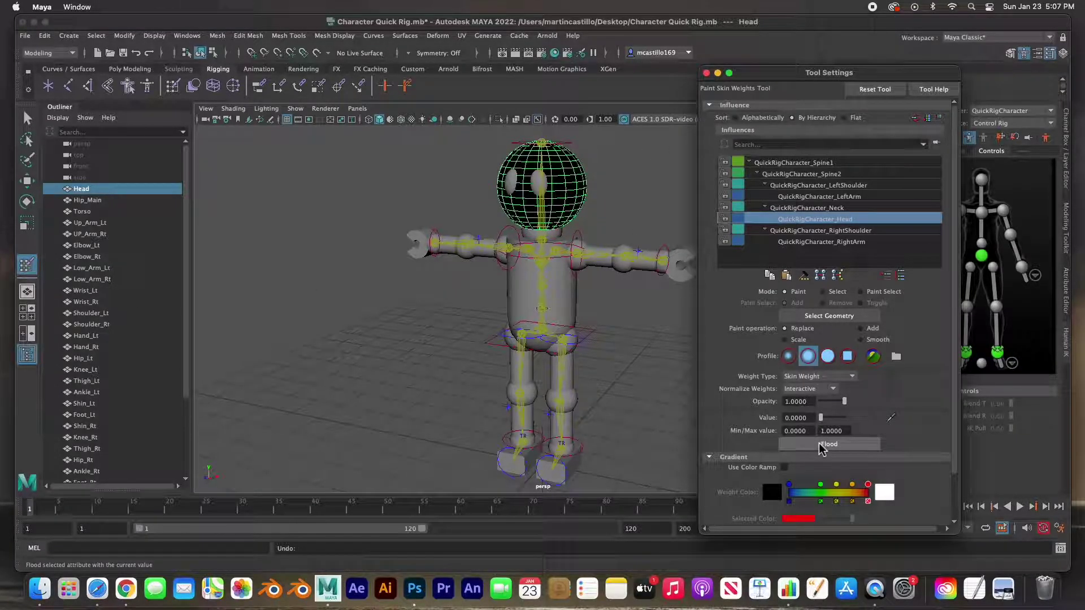
pyautogui.moveTo(822, 417); pyautogui.dragTo(889, 419)
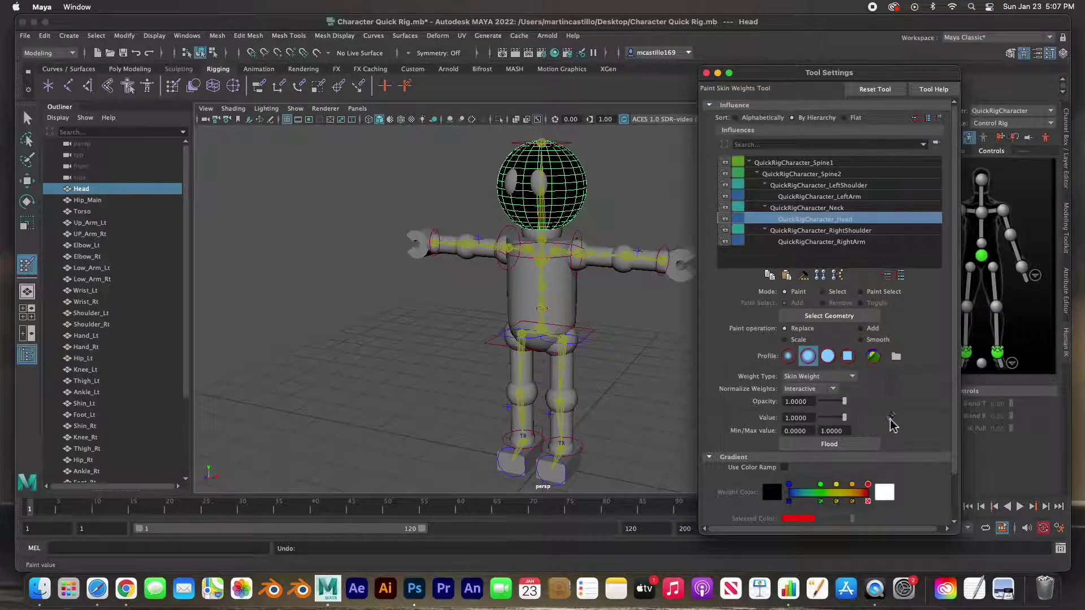
pyautogui.click(825, 445)
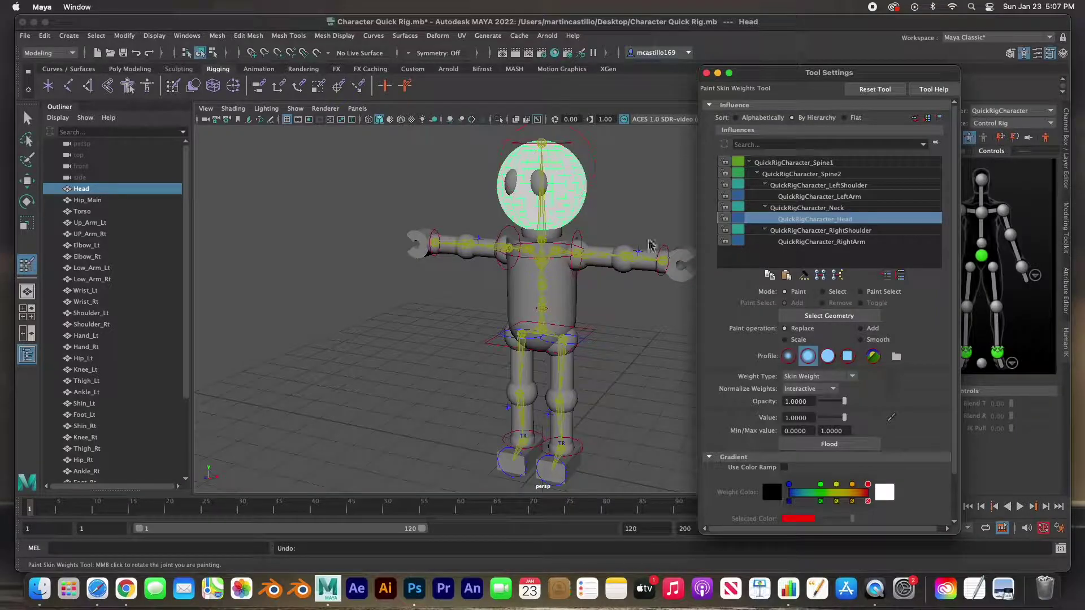